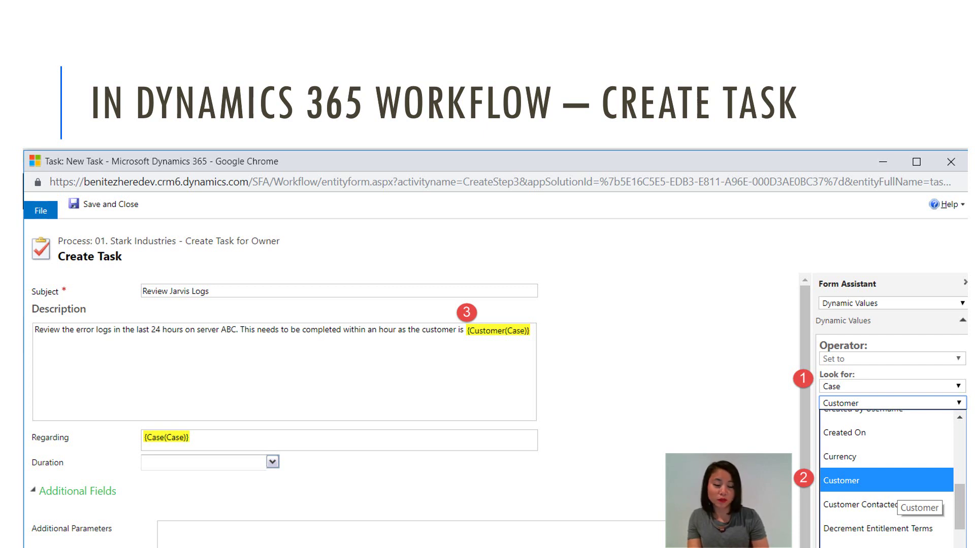
- Draw an arrow at the Form Assistant panel, erase it, and advance to the Send Email slide
left_click_drag(694, 222, 815, 275)
left_click_drag(778, 240, 816, 276)
key("e")
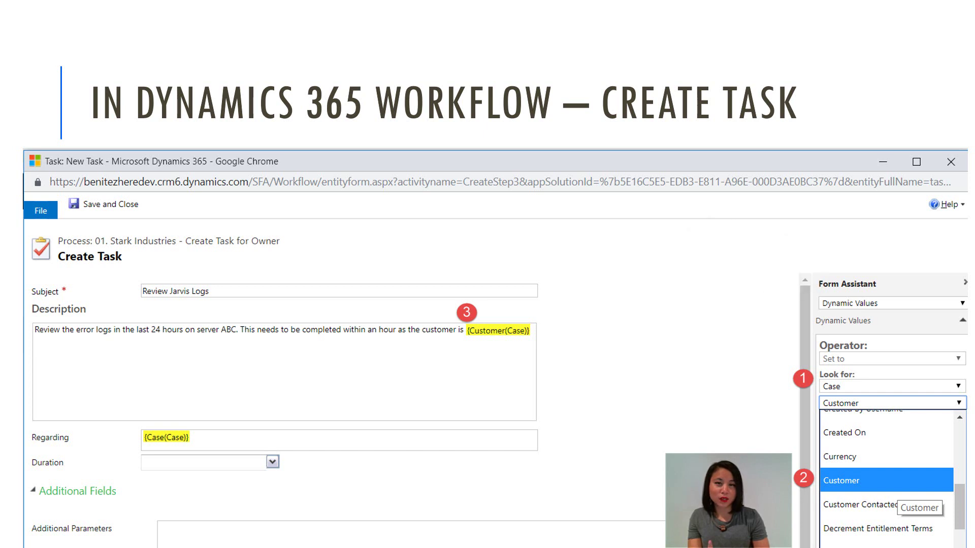
key("Right")
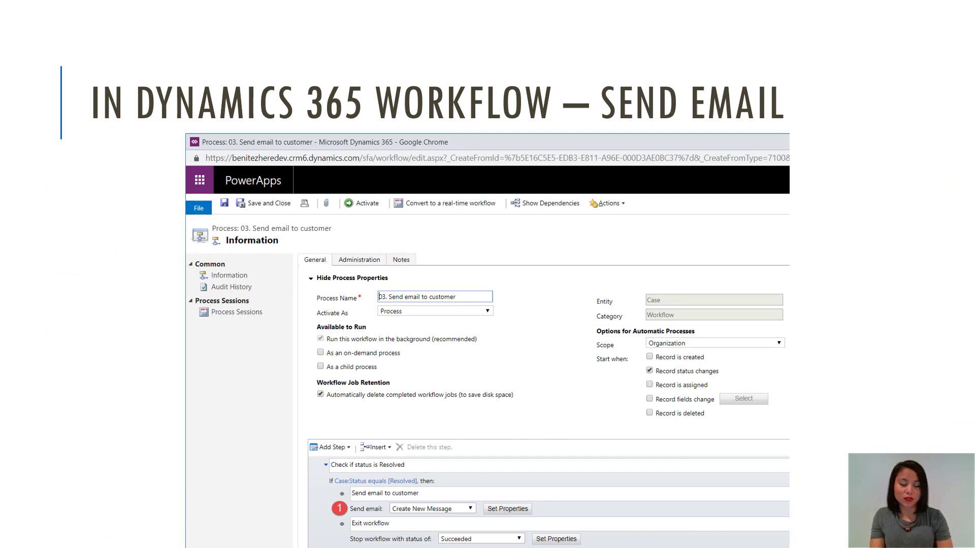
- Advance to the annotated Send Email slide
key("Right")
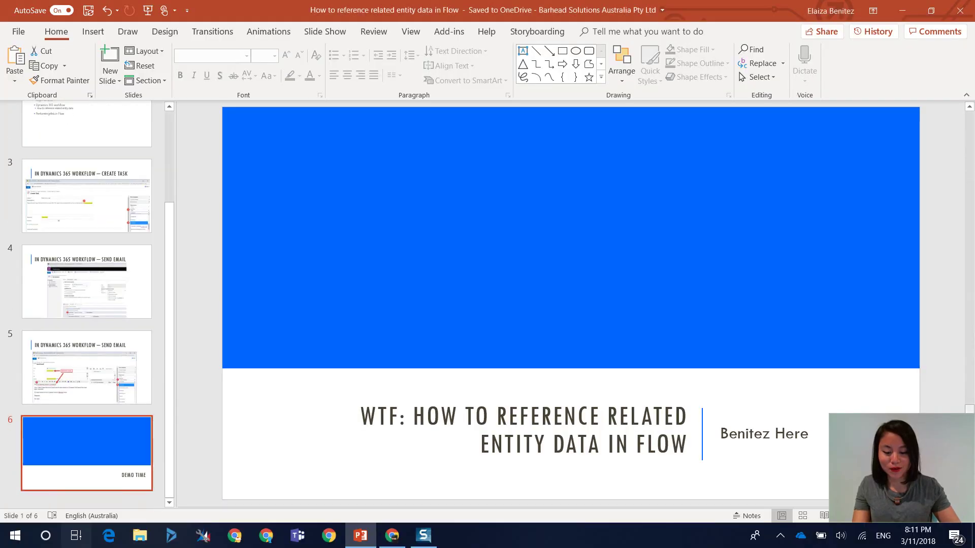
left_click(392, 536)
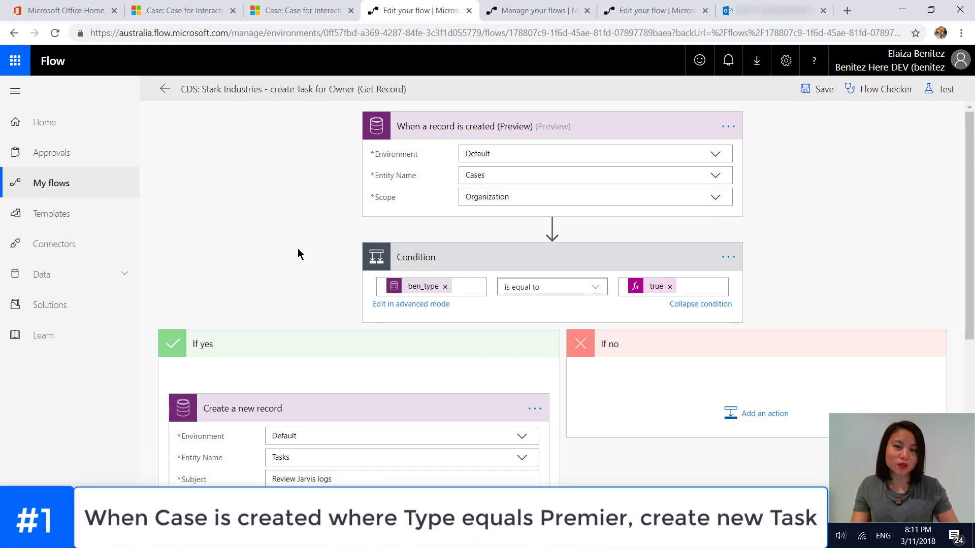
scroll(294, 265, "down", 3)
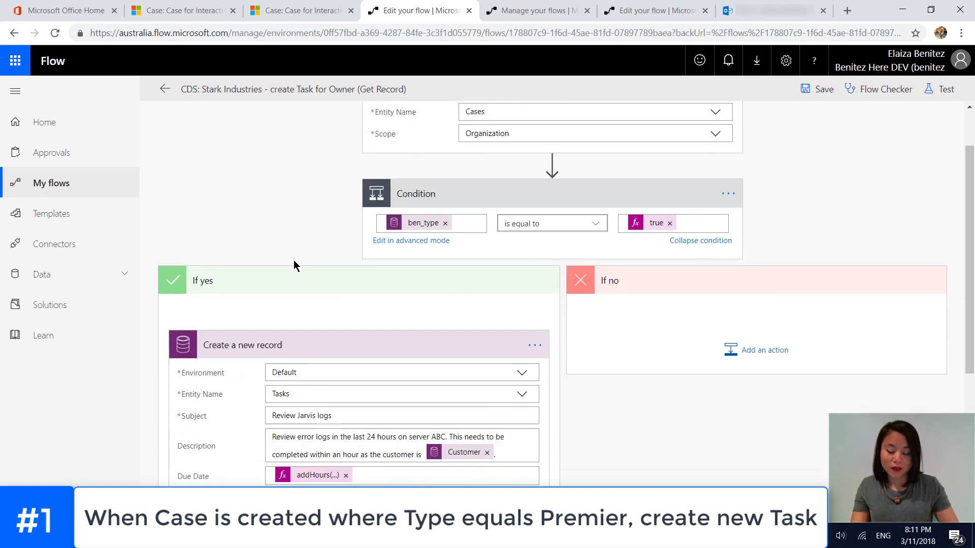
scroll(294, 265, "down", 1)
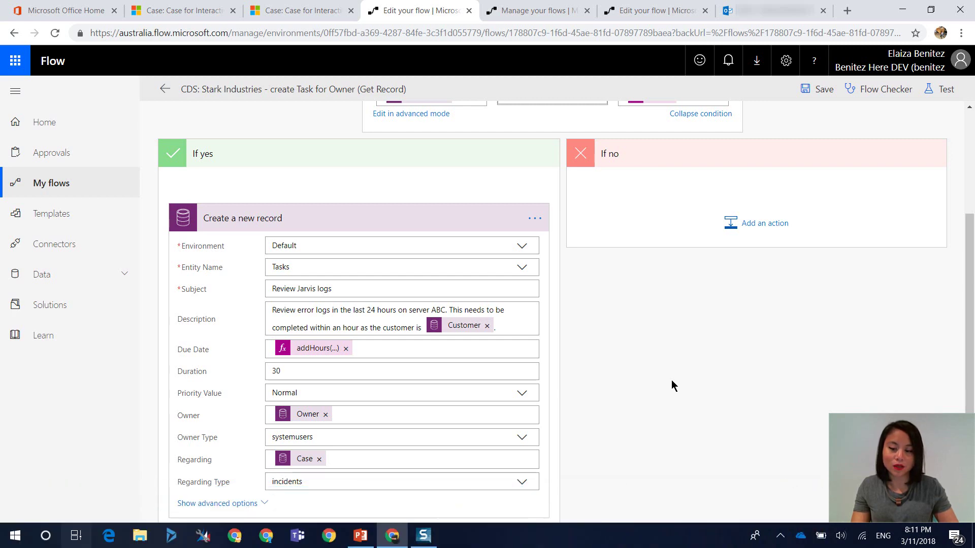
scroll(561, 351, "up", 4)
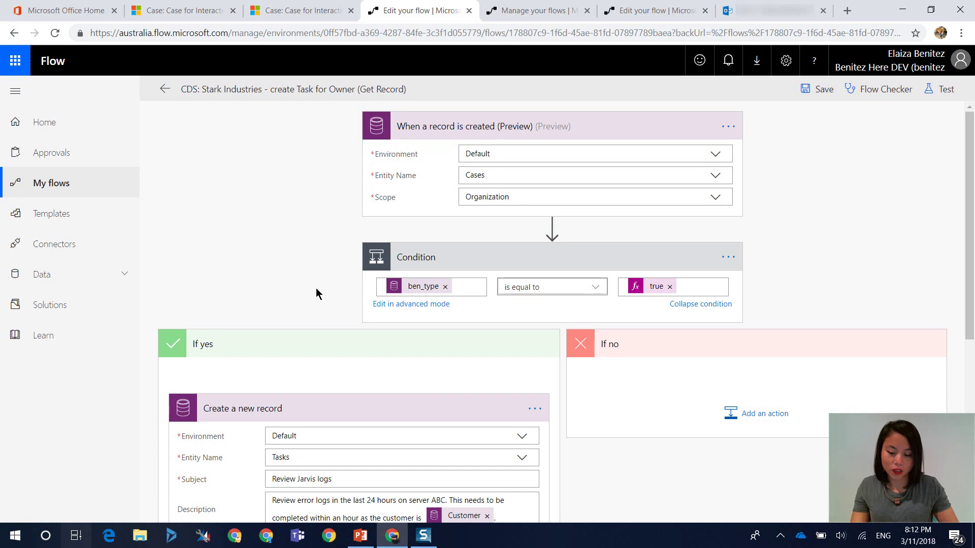
scroll(316, 288, "down", 2)
scroll(327, 289, "down", 1)
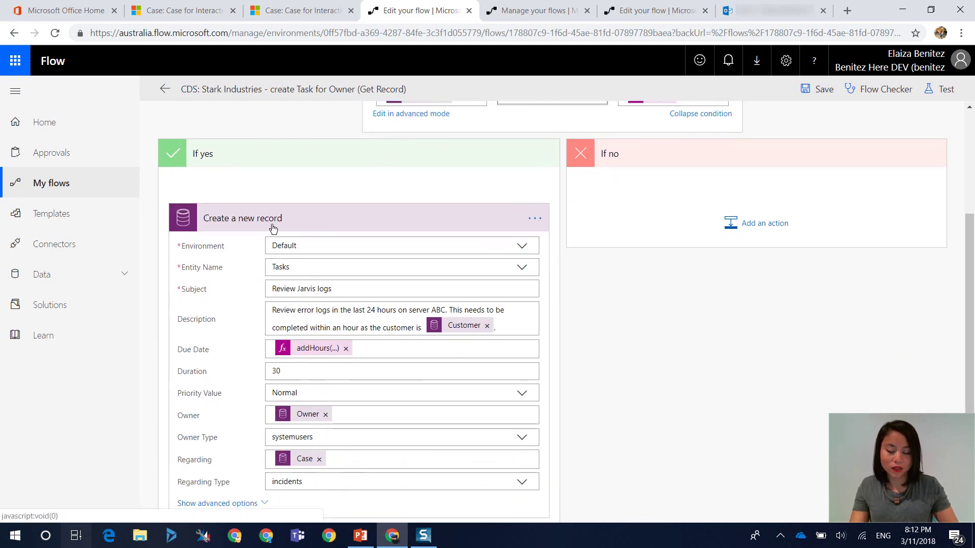
scroll(442, 234, "up", 1)
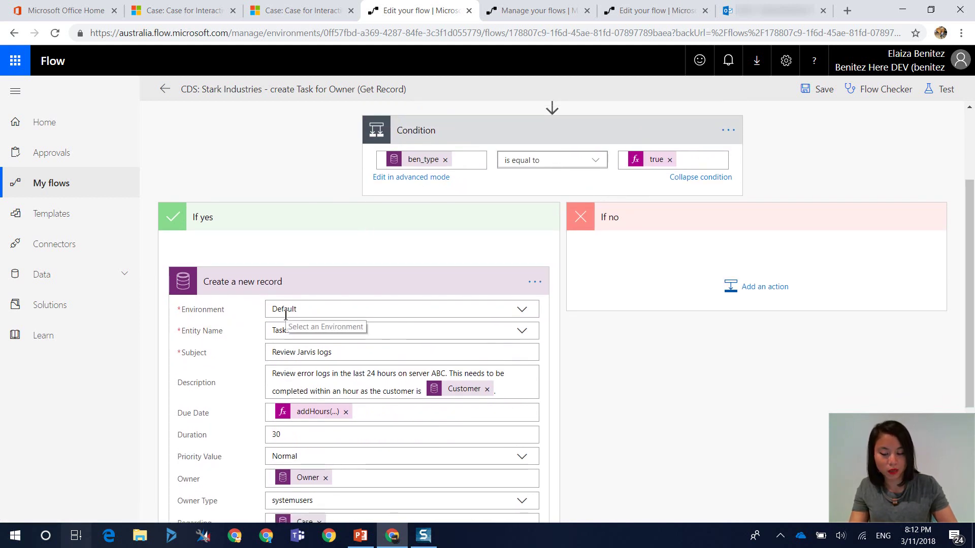
scroll(541, 355, "down", 1)
mouse_move(442, 331)
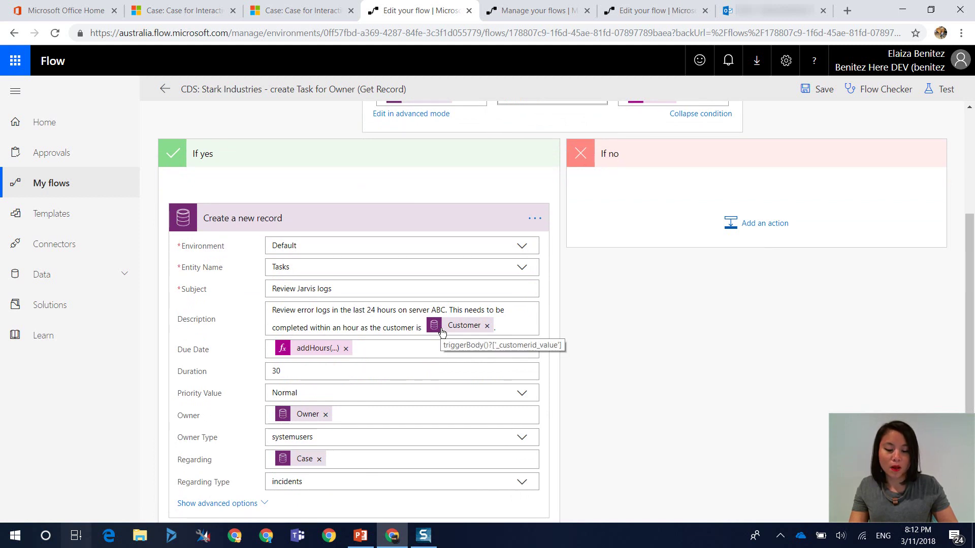
scroll(442, 332, "up", 3)
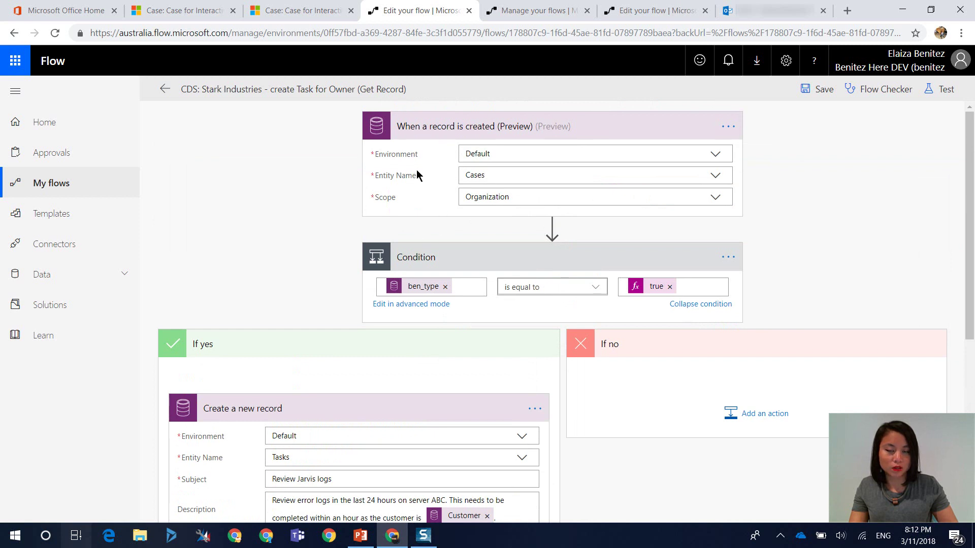
scroll(317, 258, "down", 1)
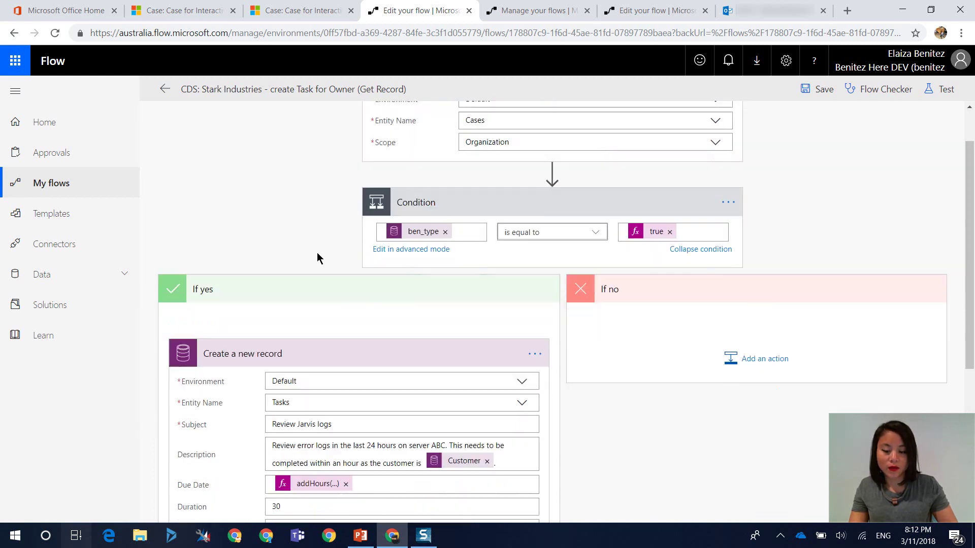
scroll(317, 258, "down", 1)
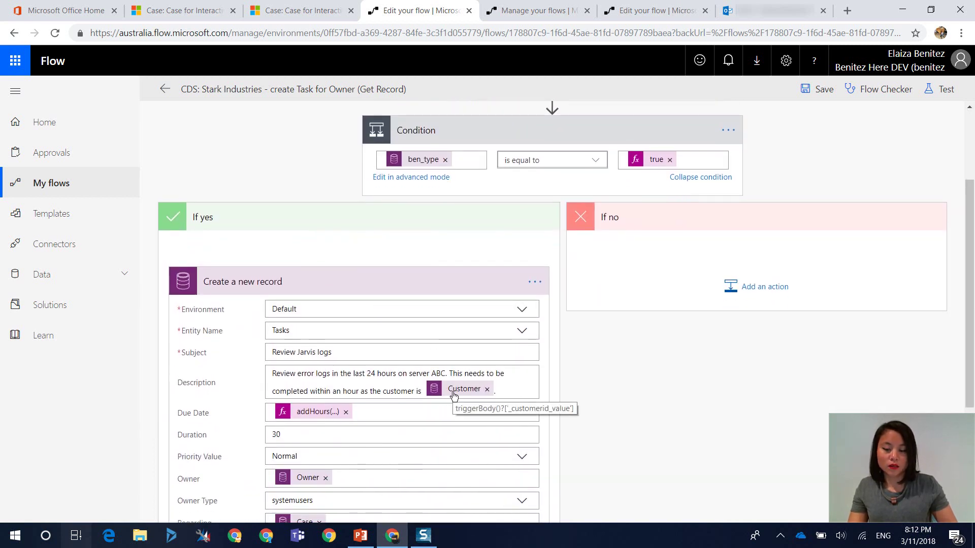
- Open the case's Review Jarvis logs task, confirm its description ends in an ID, and return to Flow
left_click(183, 10)
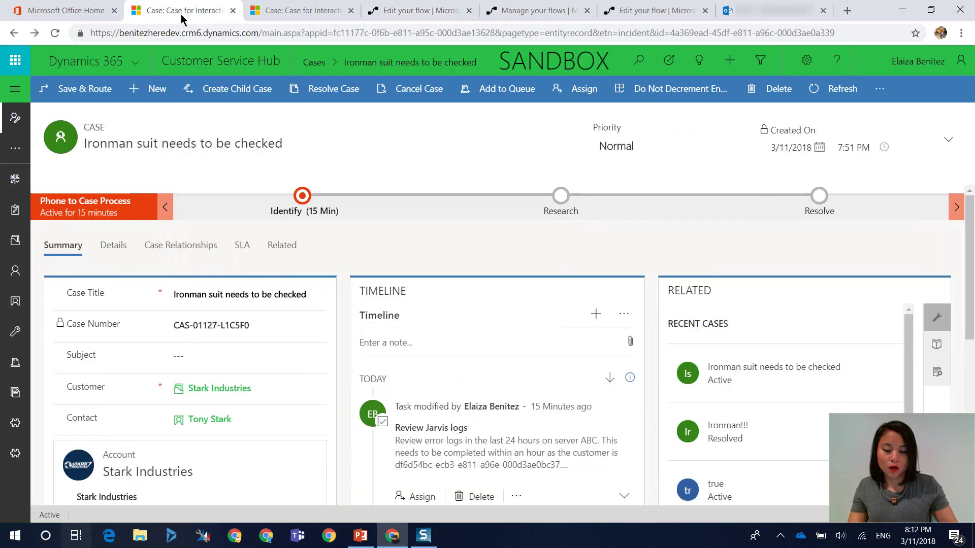
scroll(385, 369, "down", 1)
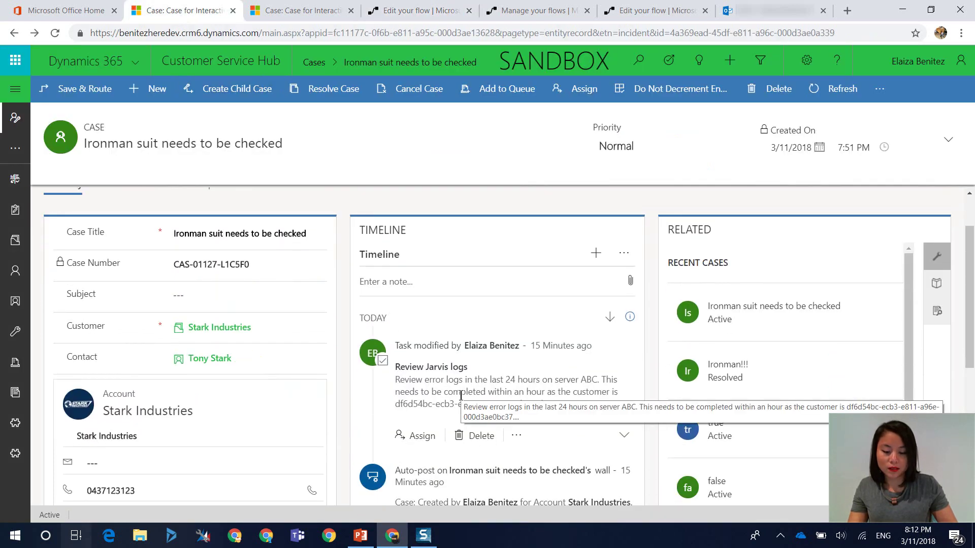
left_click(443, 368)
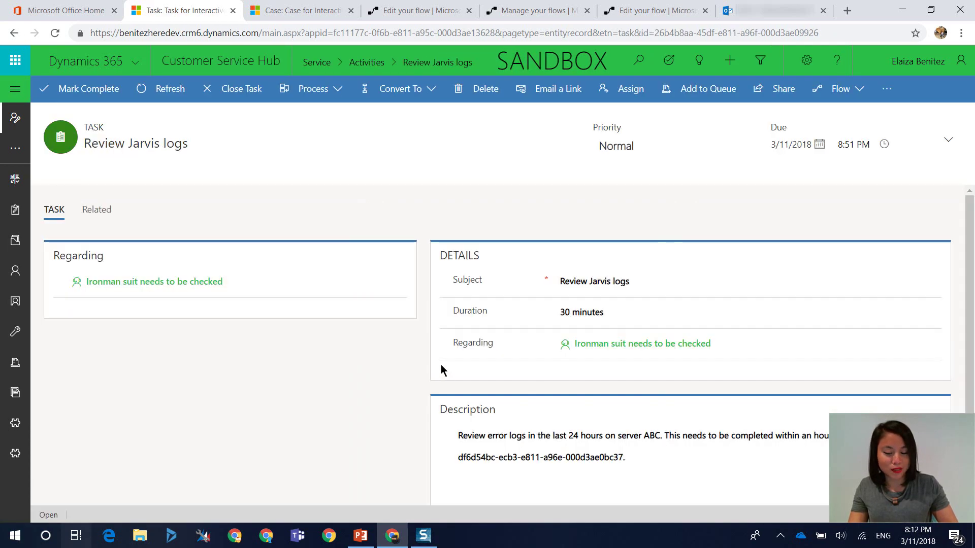
left_click(572, 461)
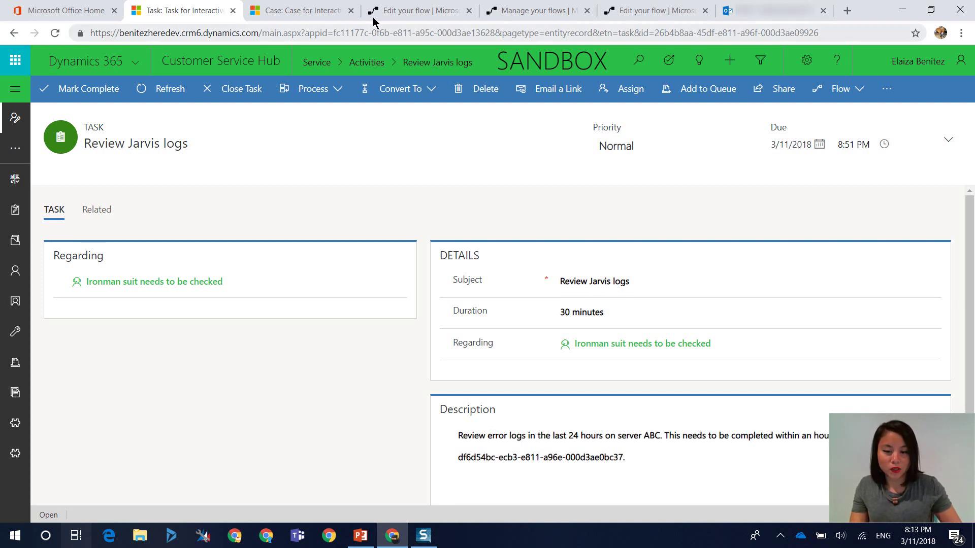
left_click(392, 11)
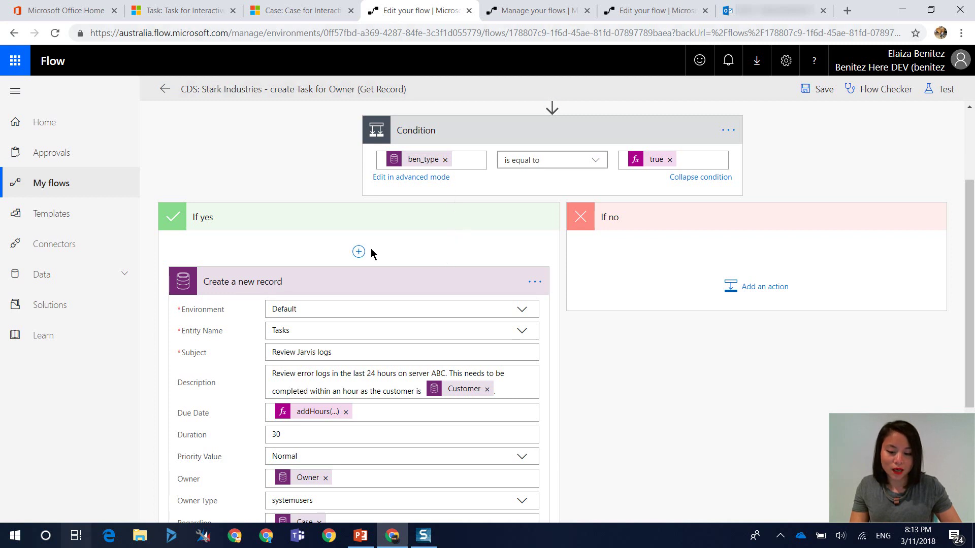
- Insert a new action step above Create a new record in the If yes branch
left_click(358, 252)
left_click(344, 272)
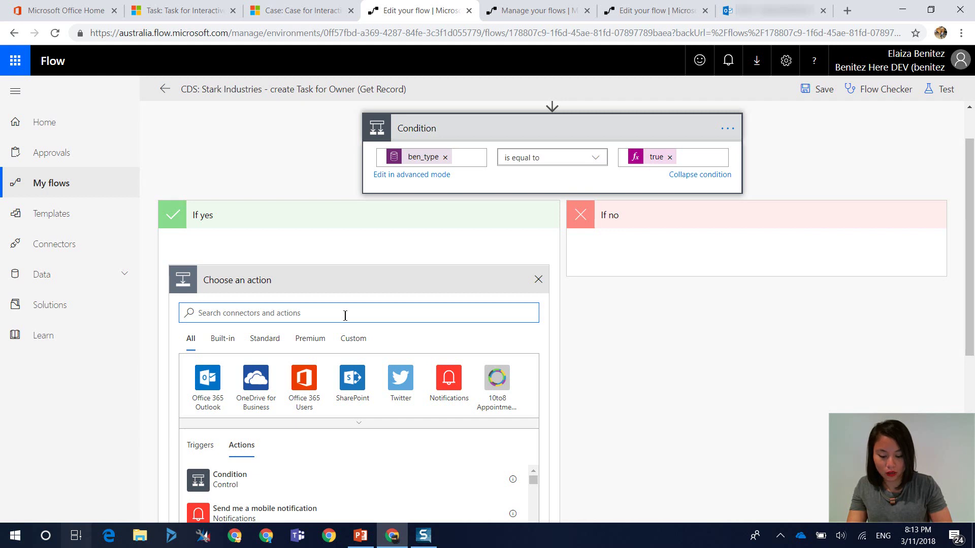
- Add a Common Data Service Get record action to the new step
type("common ")
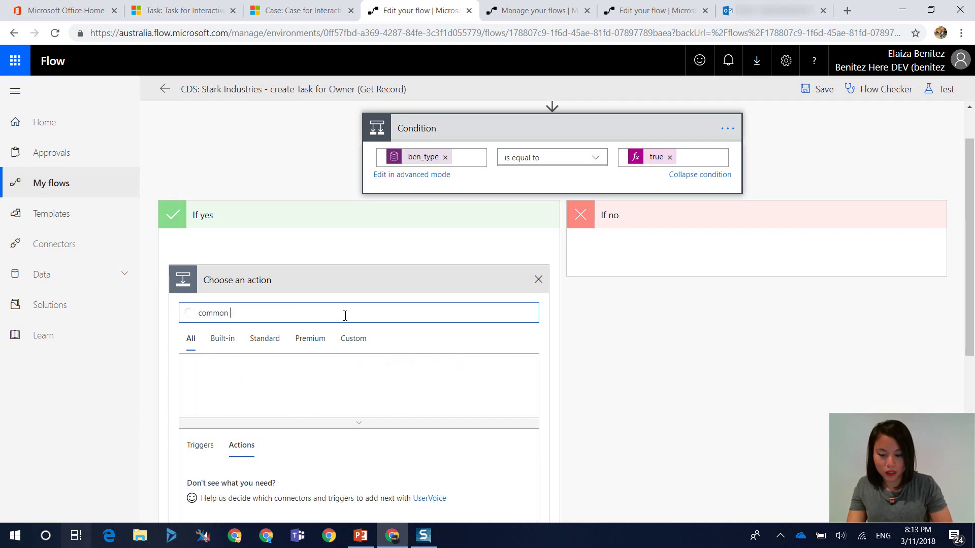
type("data service")
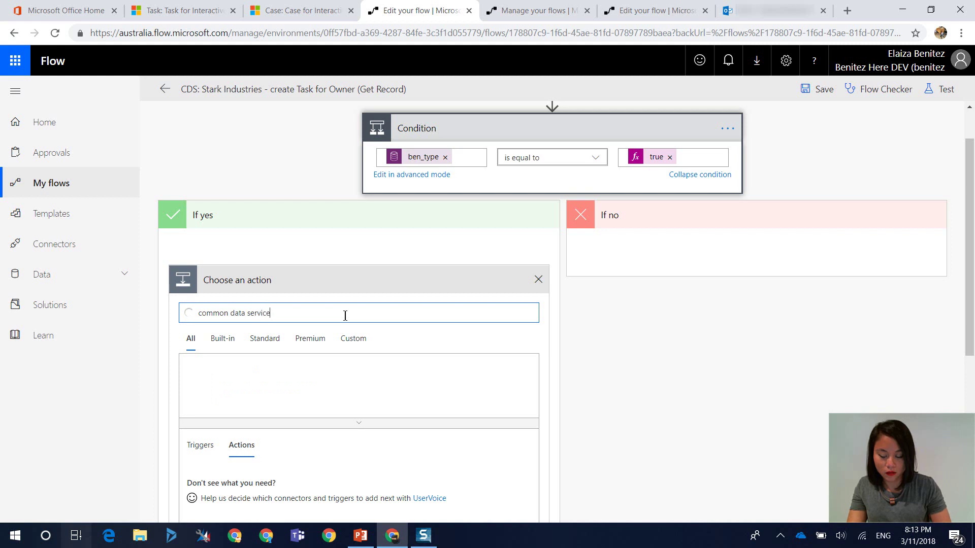
left_click(192, 380)
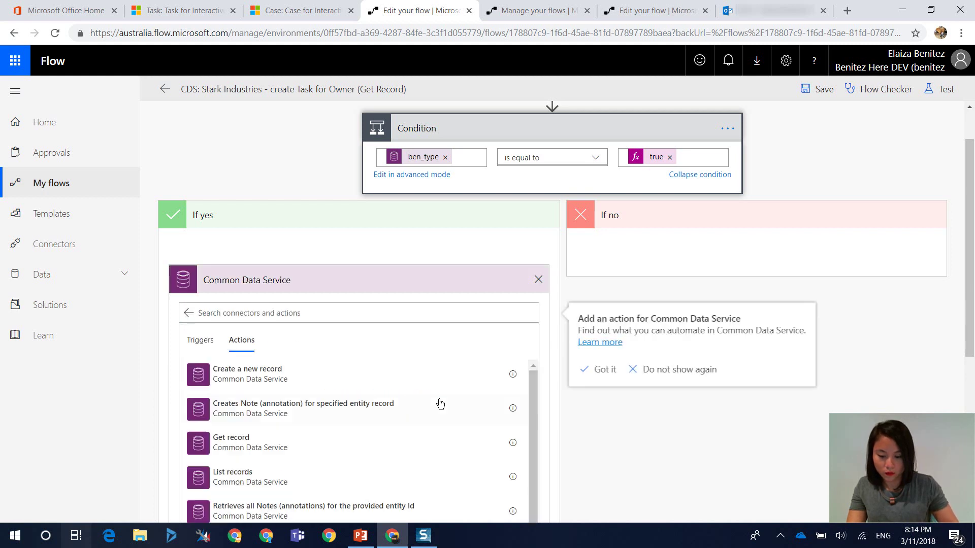
scroll(437, 403, "down", 1)
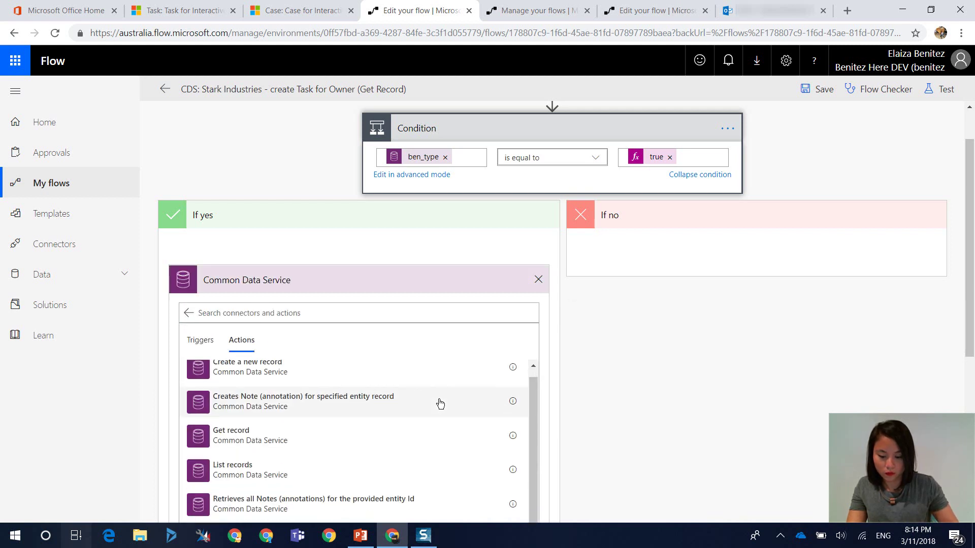
left_click(368, 435)
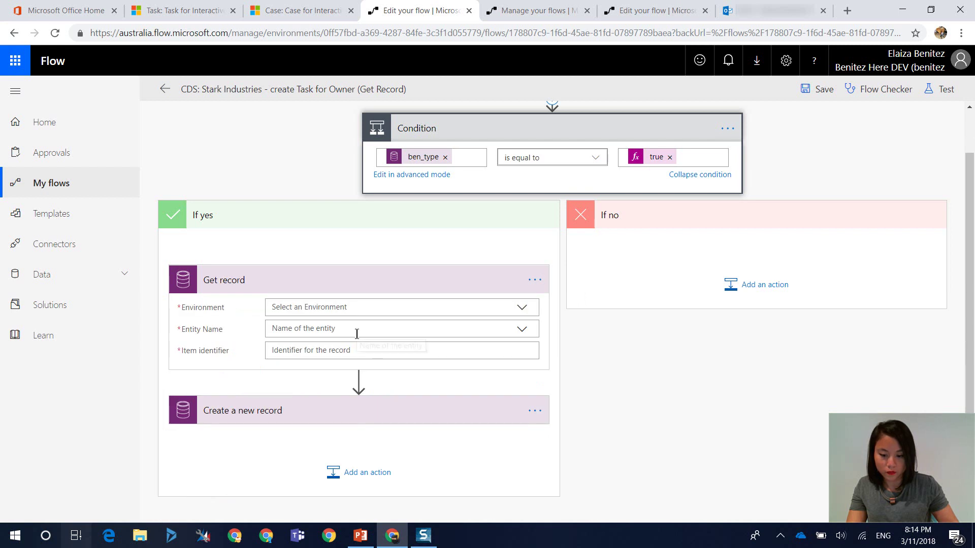
- Set Get record to the Default environment, Accounts entity, and the case's Customer as item identifier
left_click(521, 311)
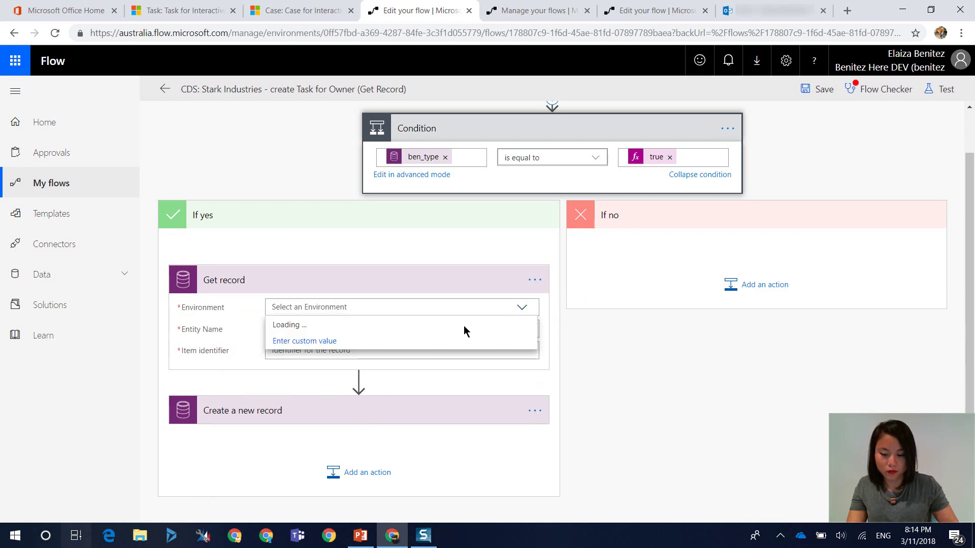
left_click(337, 326)
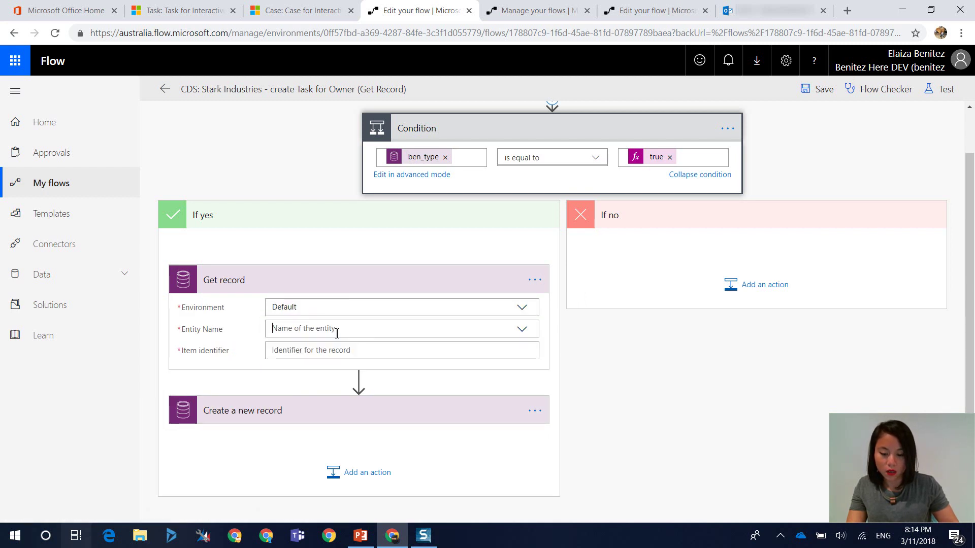
left_click(337, 330)
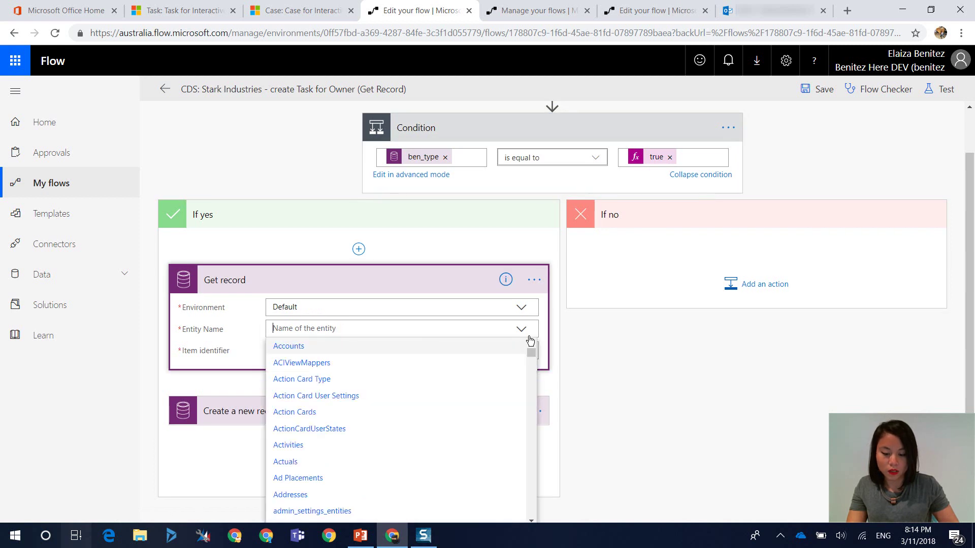
left_click(479, 348)
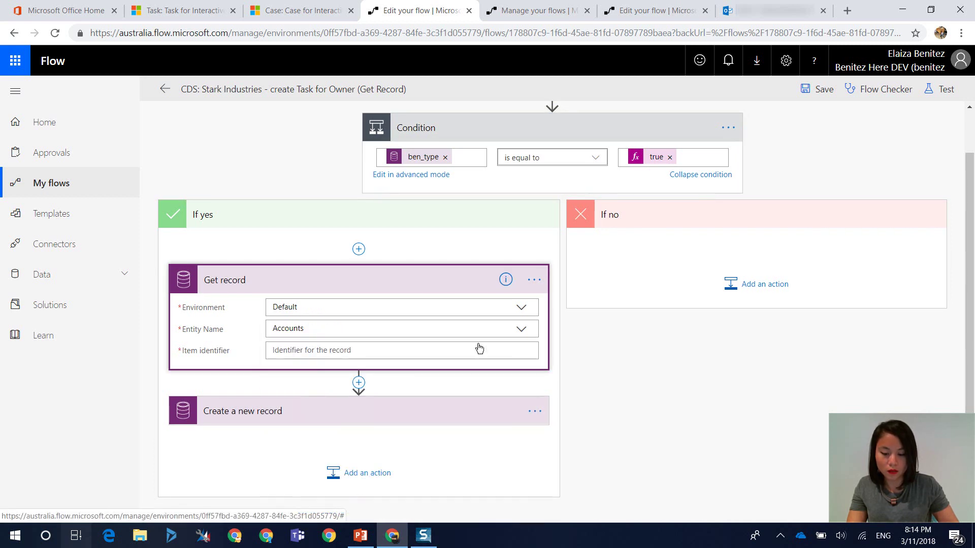
left_click(473, 345)
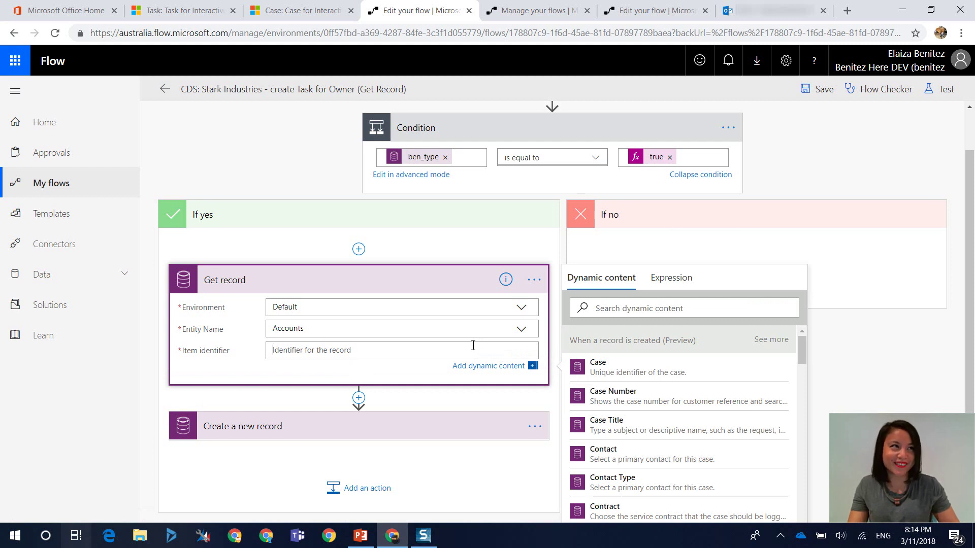
left_click(642, 313)
type("customer")
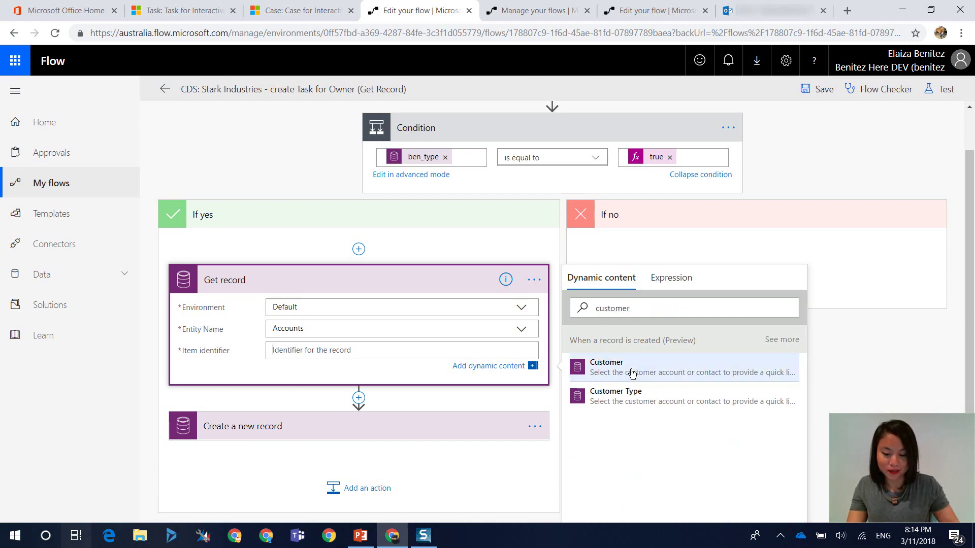
left_click(648, 366)
scroll(283, 374, "down", 1)
- Remove the Customer token from the end of the task Description in Create a new record
left_click(269, 365)
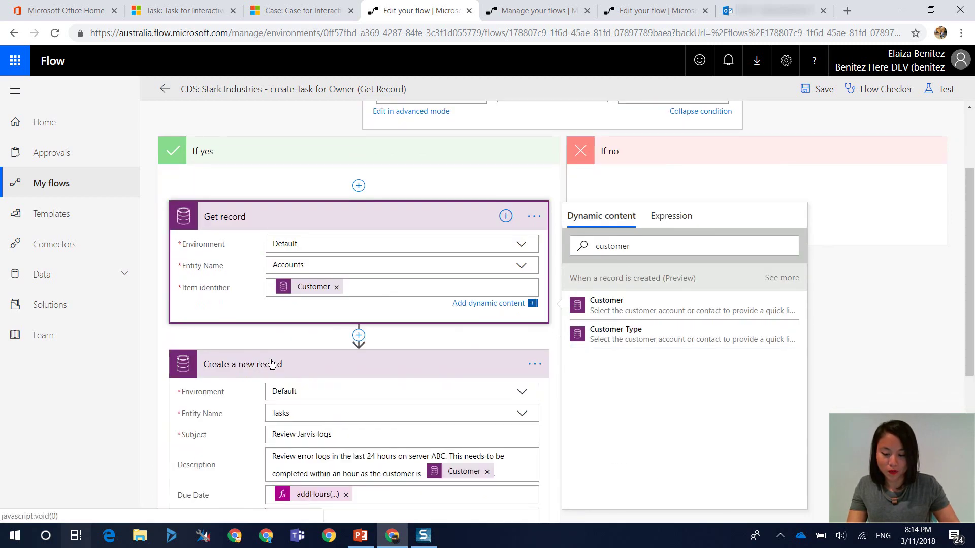
scroll(309, 364, "down", 2)
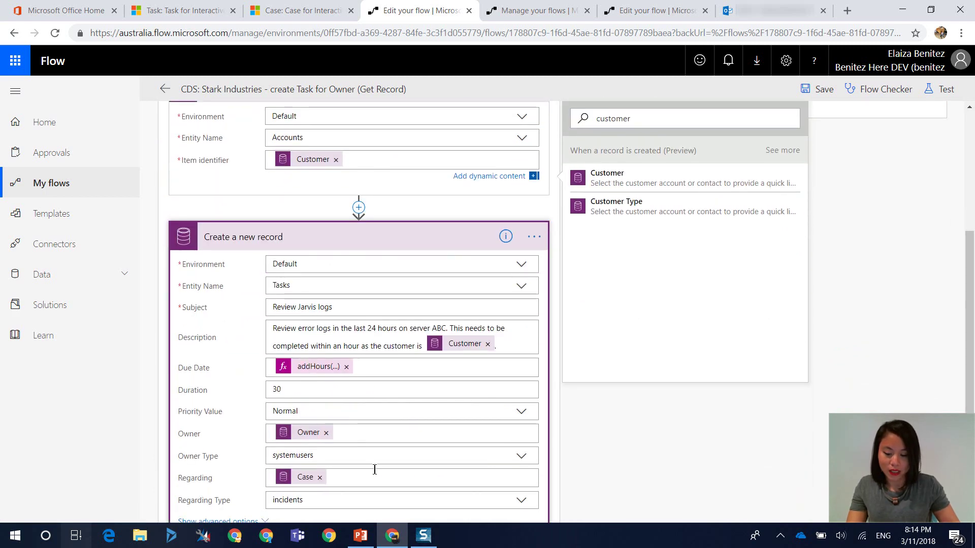
scroll(375, 470, "down", 1)
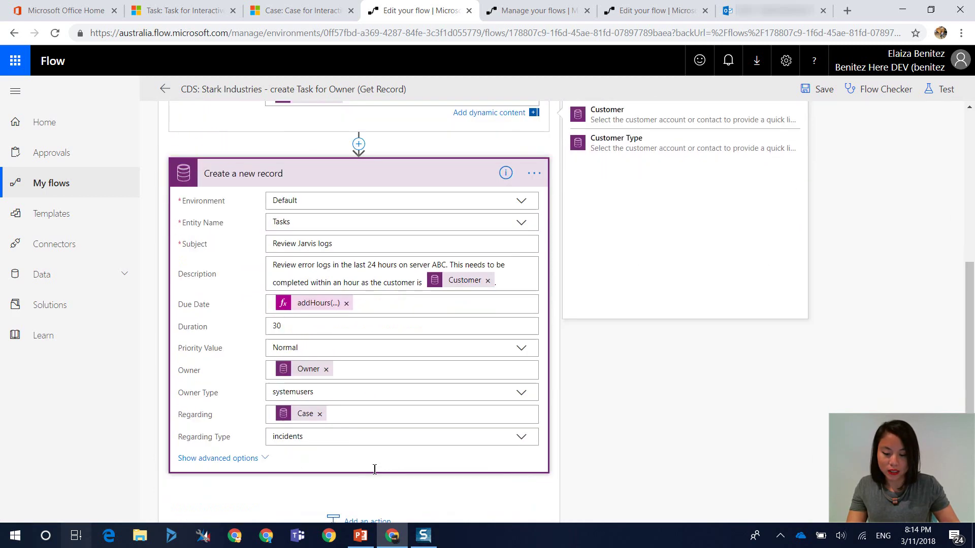
left_click(476, 280)
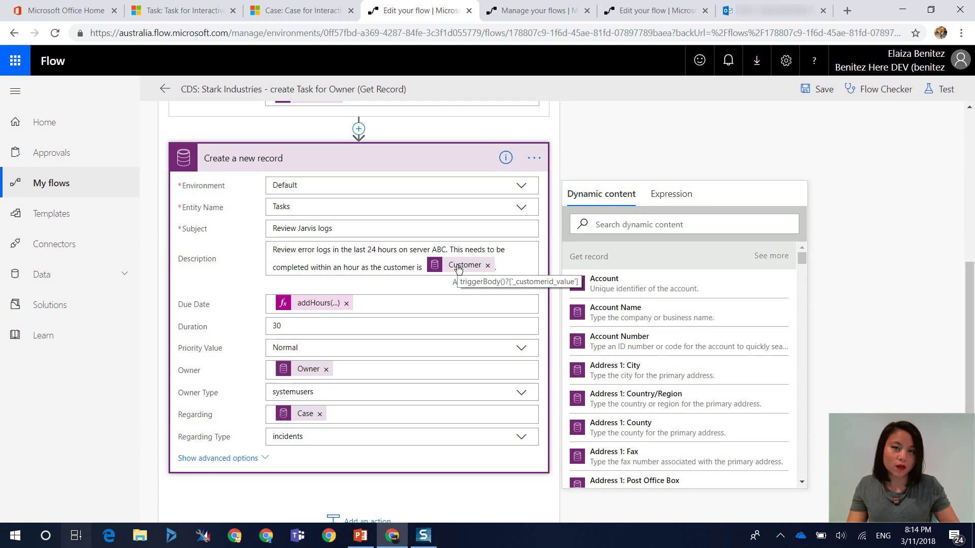
type(".")
scroll(410, 216, "up", 3)
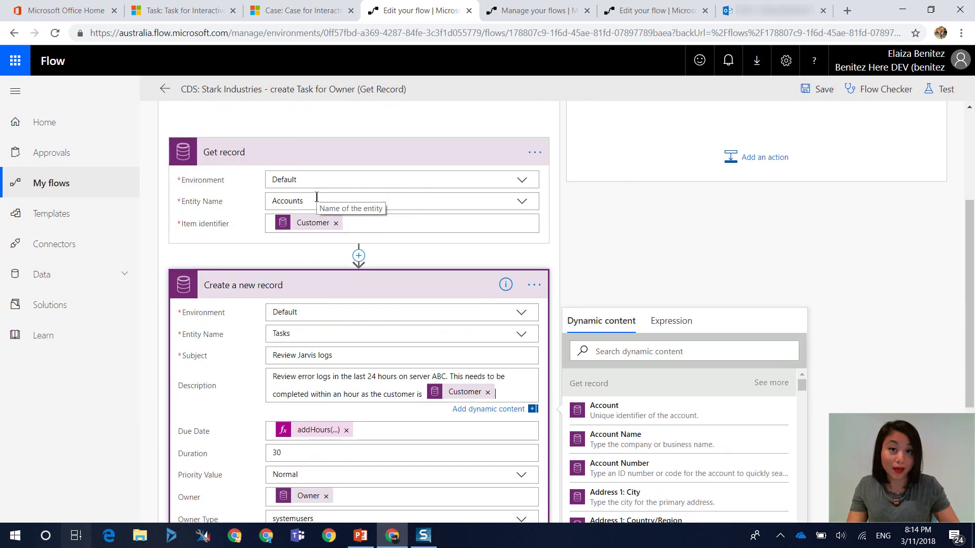
key("BackSpace")
type(".")
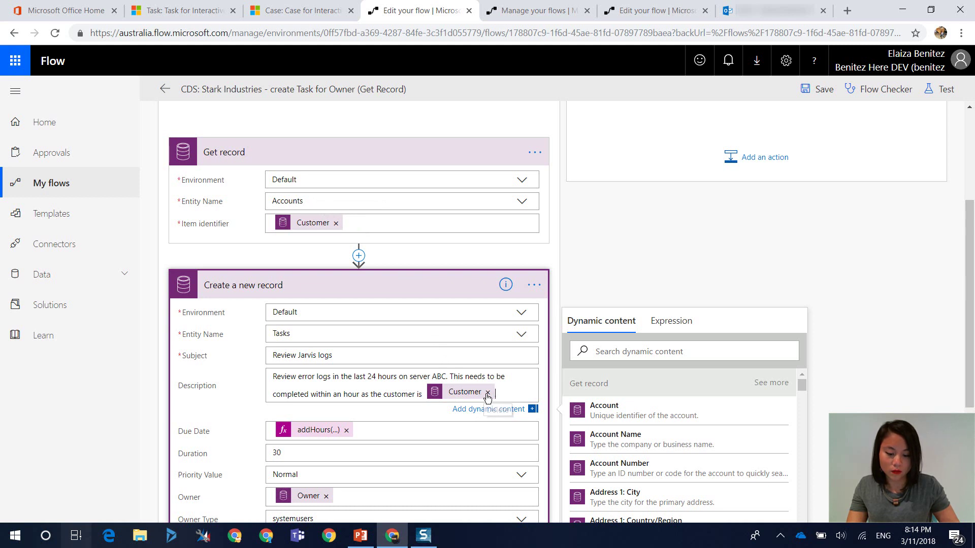
left_click(487, 393)
- Insert the Get record Account Name into the Description and save the flow
left_click(618, 350)
type("fir")
key("BackSpace")
key("BackSpace")
key("BackSpace")
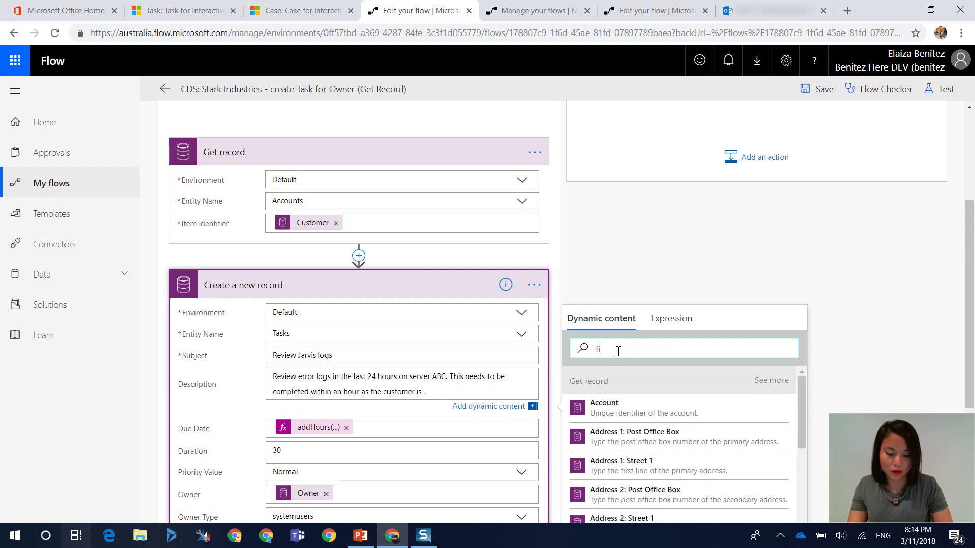
type("account name")
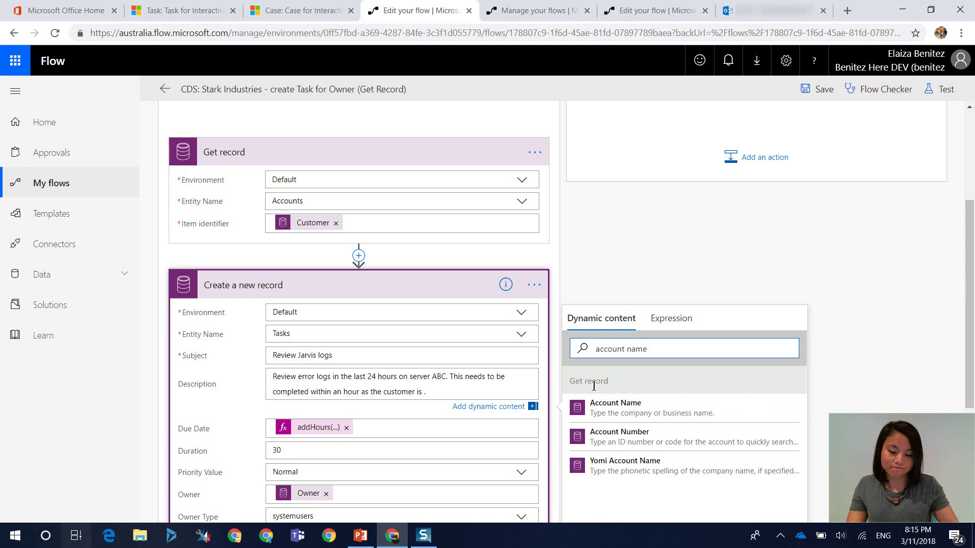
left_click(607, 412)
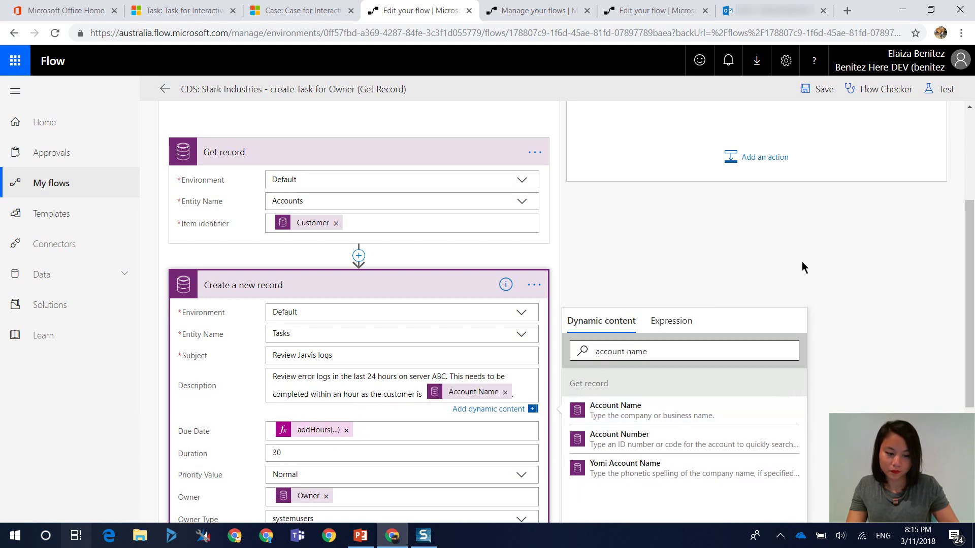
left_click(824, 90)
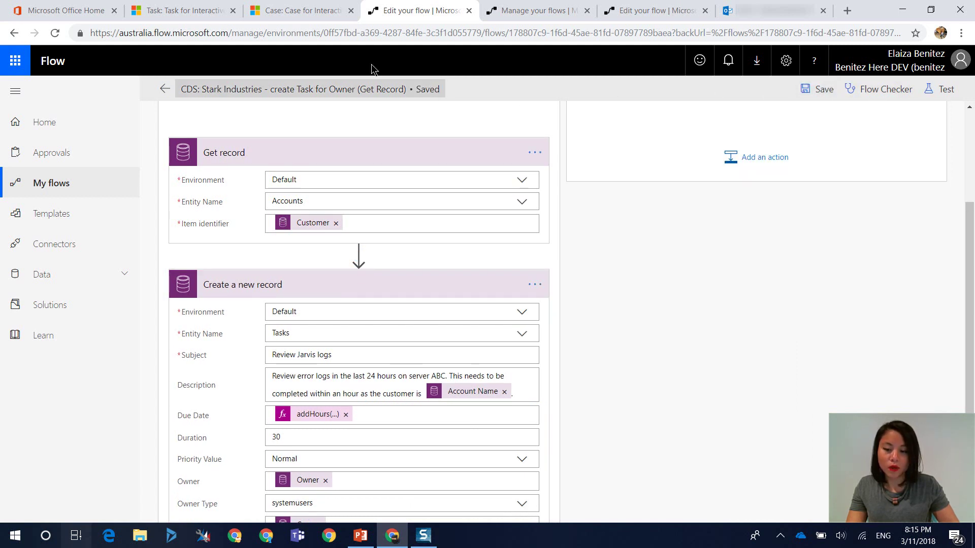
- Start a new case titled 'Ironman suit routine check' for customer Stark Industries with a contact
left_click(308, 17)
left_click(272, 300)
type("Ironman suit routine check")
left_click(229, 387)
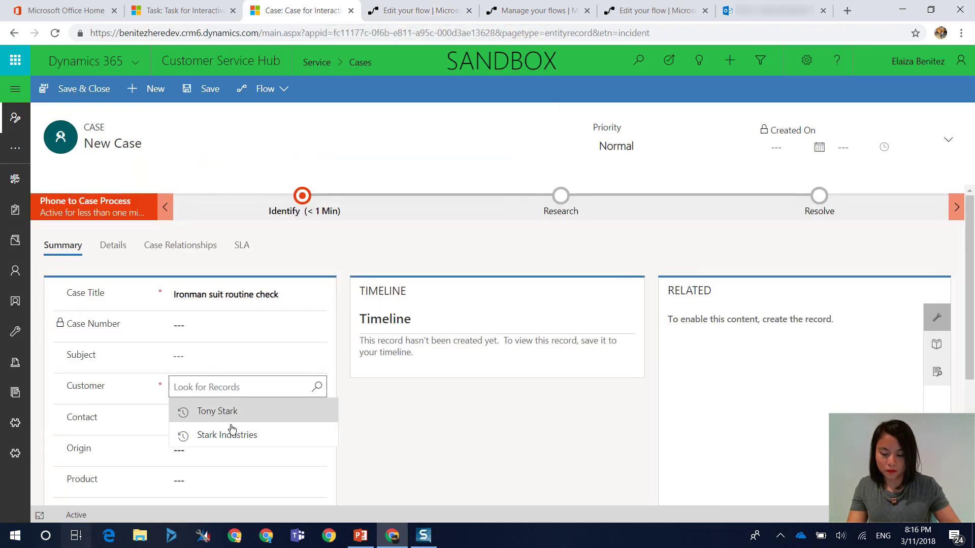
left_click(227, 433)
left_click(228, 419)
scroll(228, 443, "down", 5)
left_click(239, 343)
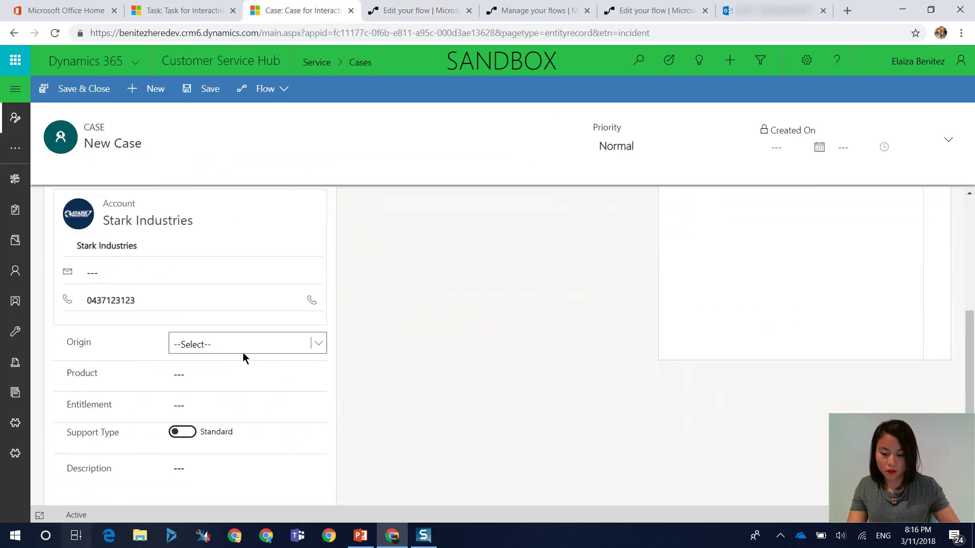
- Set the case origin to Phone, product AI Support, entitlement Gold, and save the case
left_click(188, 385)
left_click(251, 374)
left_click(218, 400)
left_click(246, 405)
left_click(207, 435)
left_click(267, 406)
left_click(206, 90)
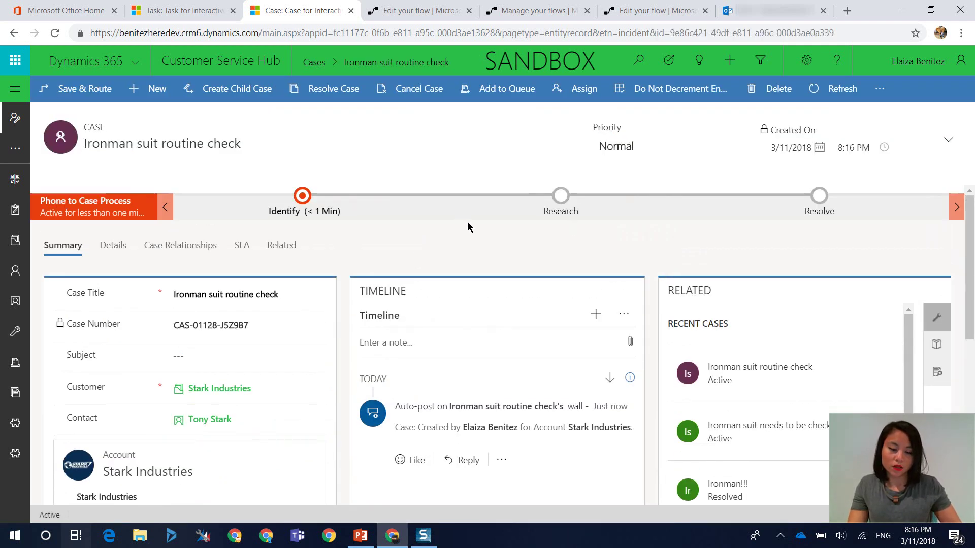
- Refresh the case and open its Review Jarvis logs task from the timeline
left_click(840, 96)
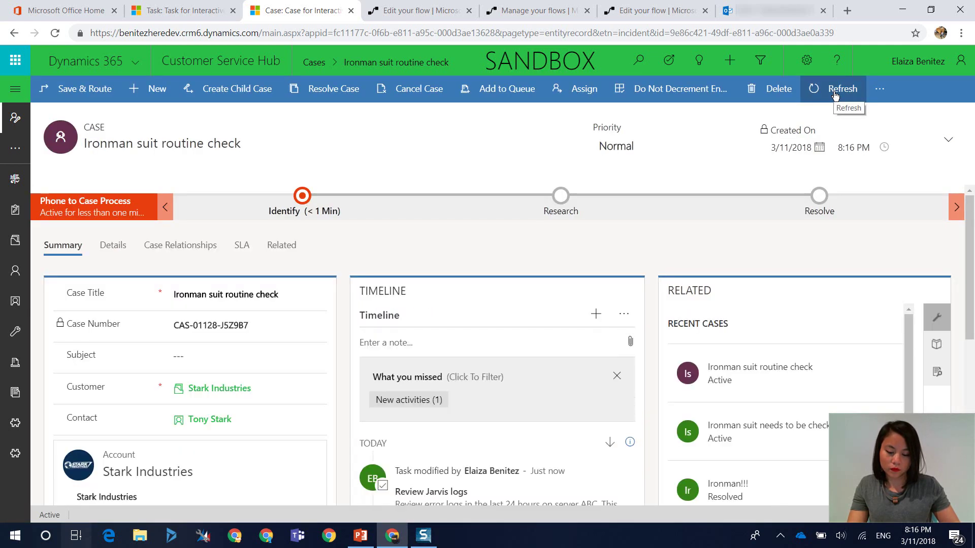
scroll(589, 254, "down", 3)
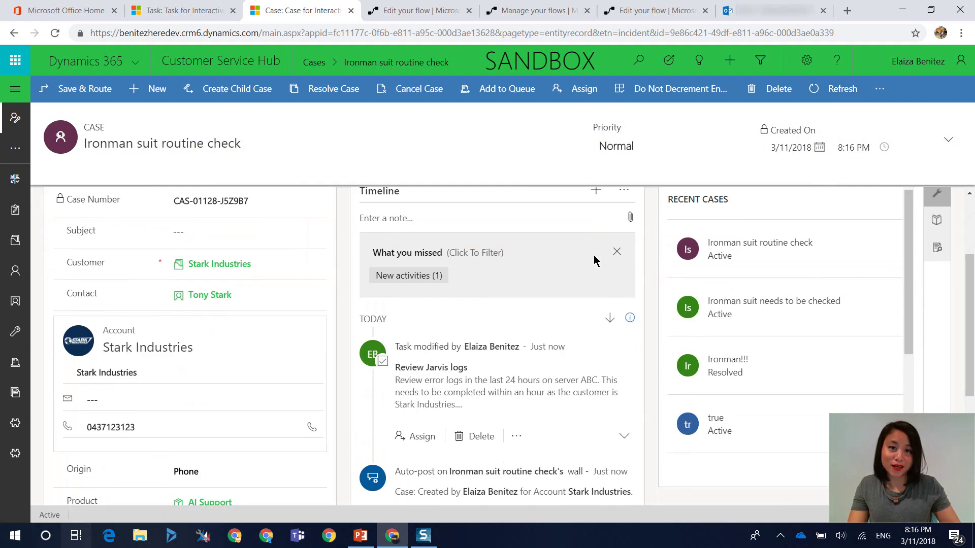
left_click(446, 368)
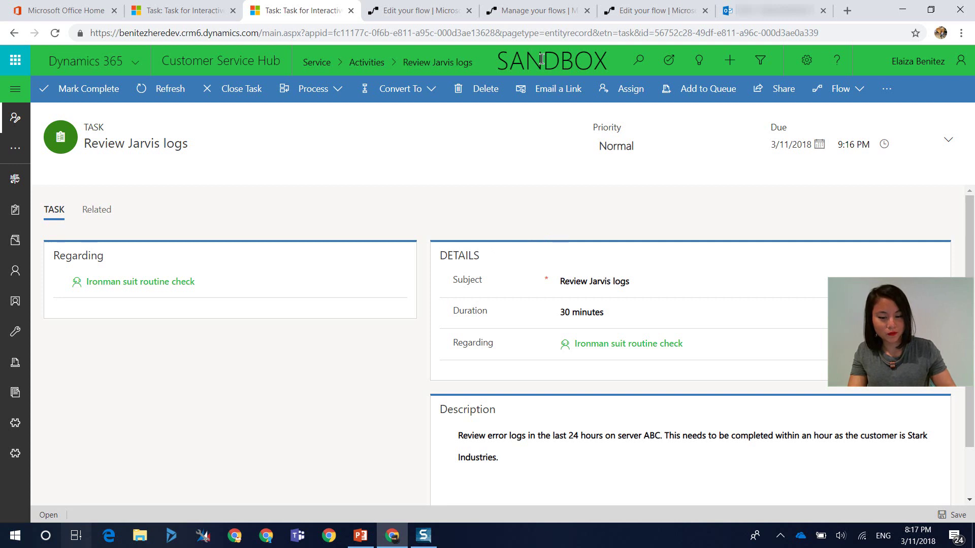
- Review the No Get Record email flow's trigger and email step, then return to its details page
left_click(538, 12)
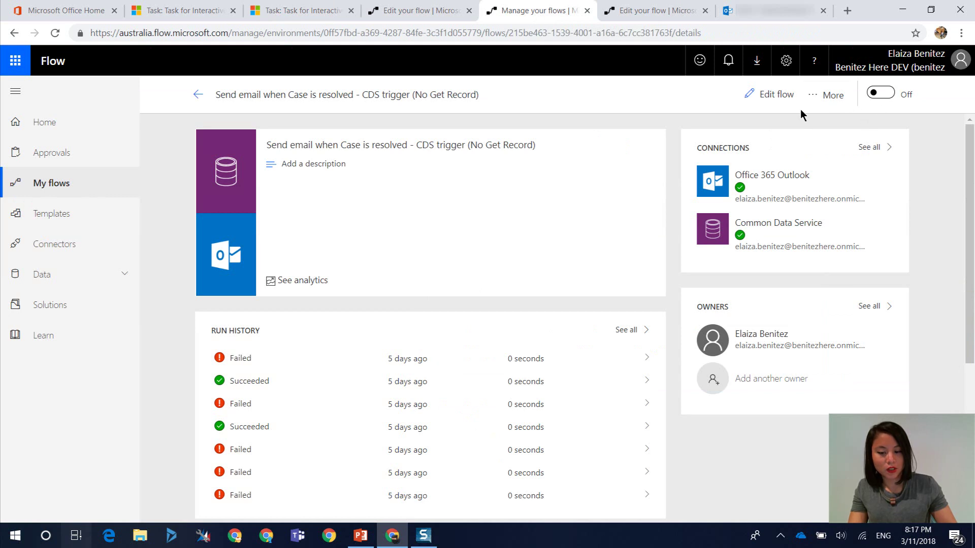
left_click(777, 95)
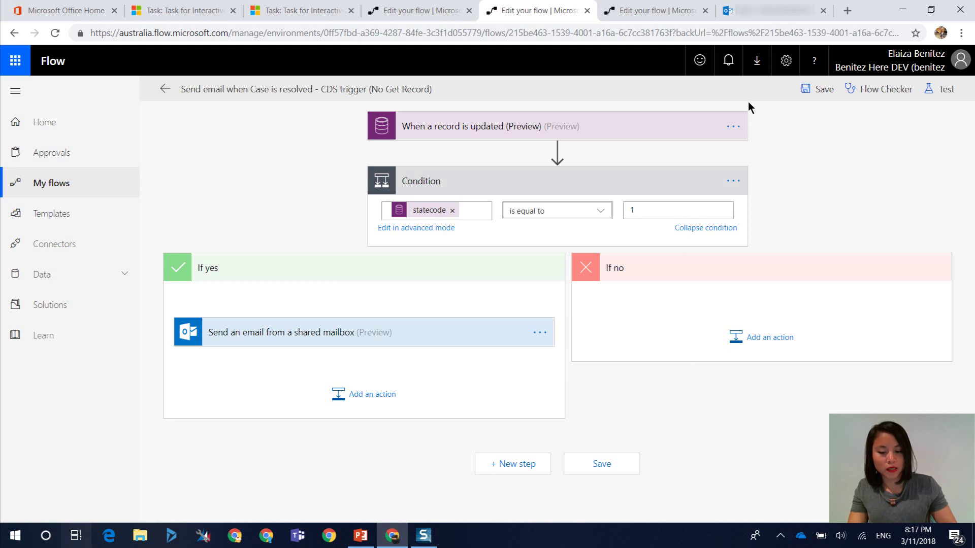
left_click(508, 126)
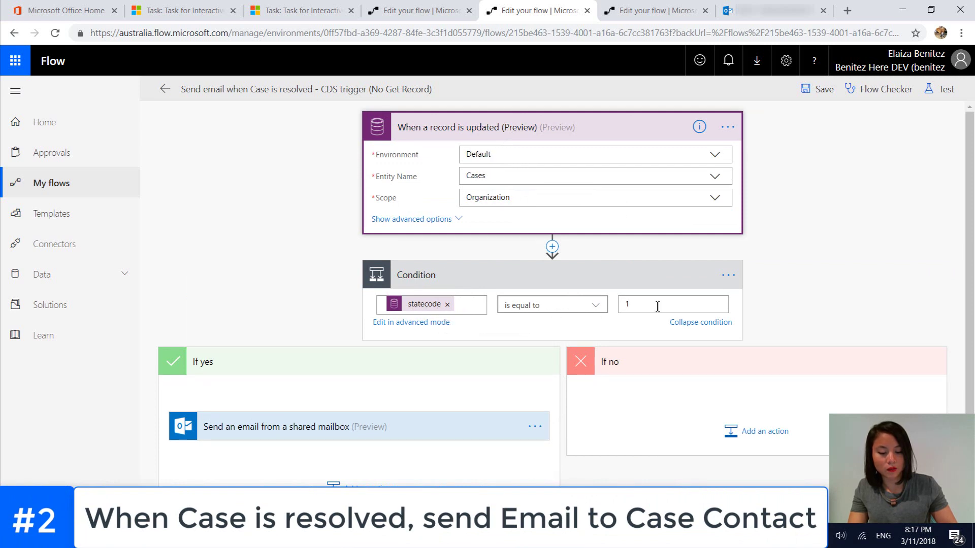
scroll(365, 381, "down", 1)
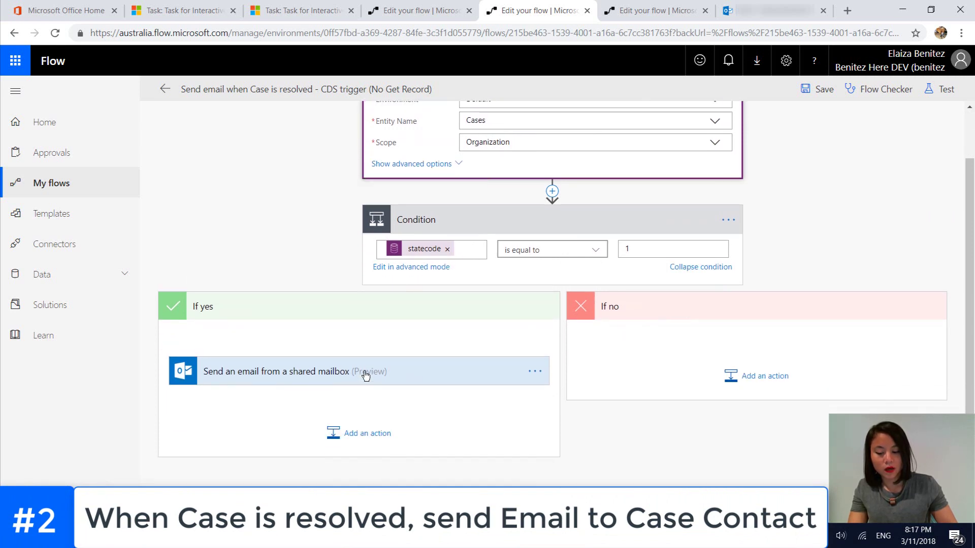
left_click(364, 379)
scroll(368, 373, "down", 2)
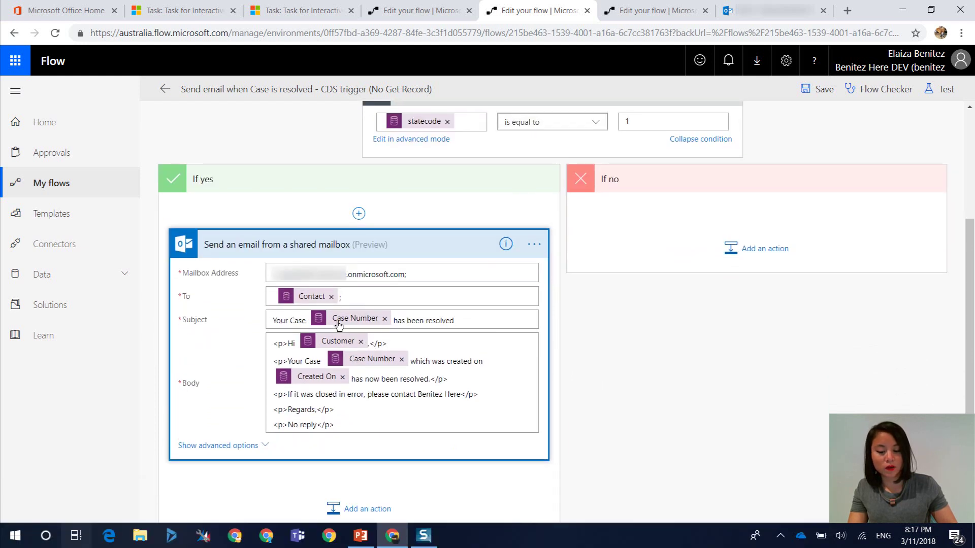
mouse_move(314, 299)
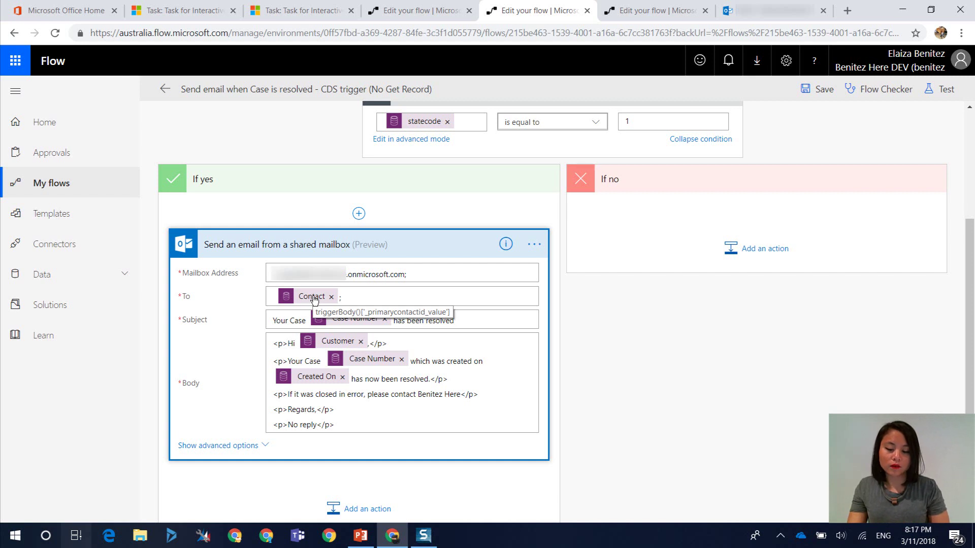
left_click(164, 91)
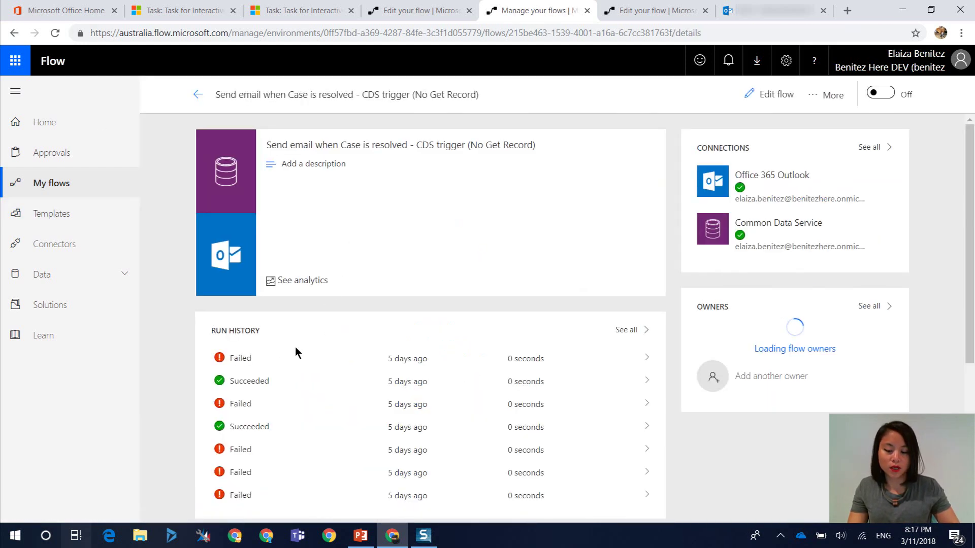
- Inspect a failed run's invalid-recipient email error, then switch to the Get Record version of the flow
left_click(264, 364)
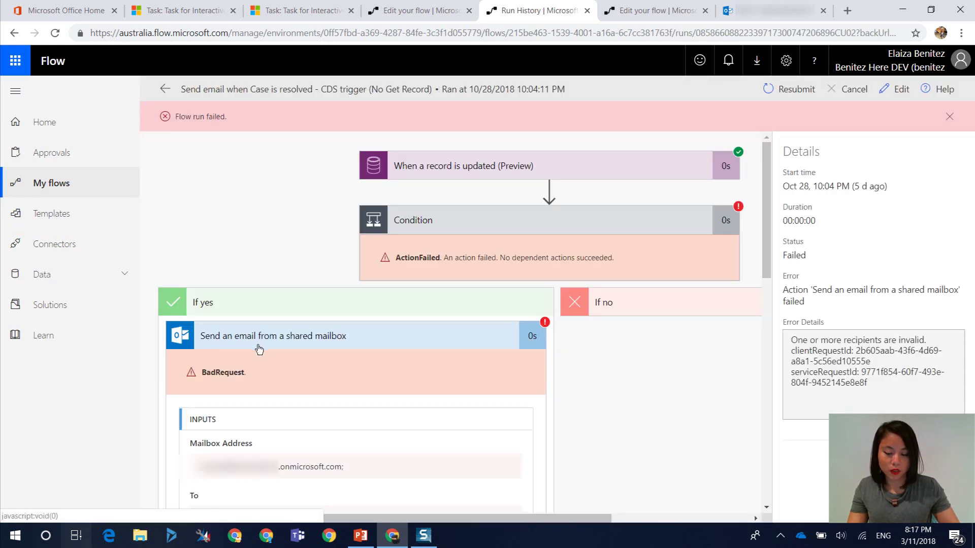
left_click(262, 348)
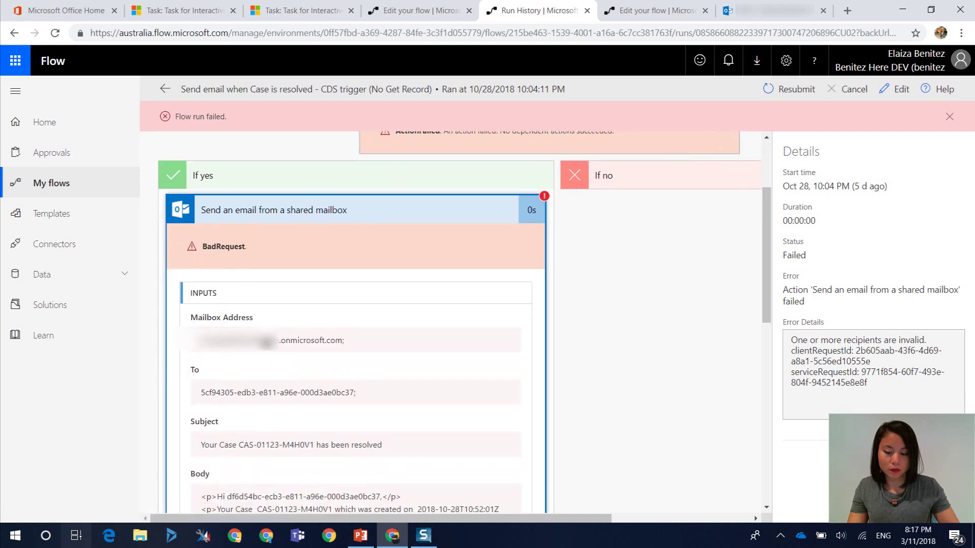
scroll(213, 415, "down", 1)
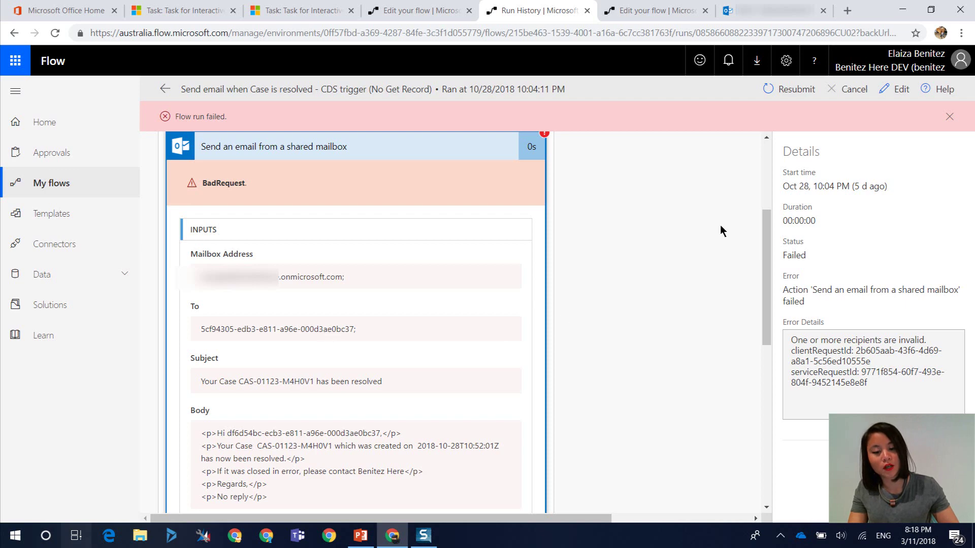
left_click(638, 15)
scroll(381, 245, "down", 3)
- Set the email's To field to the contact's Email from Get record
scroll(393, 239, "up", 2)
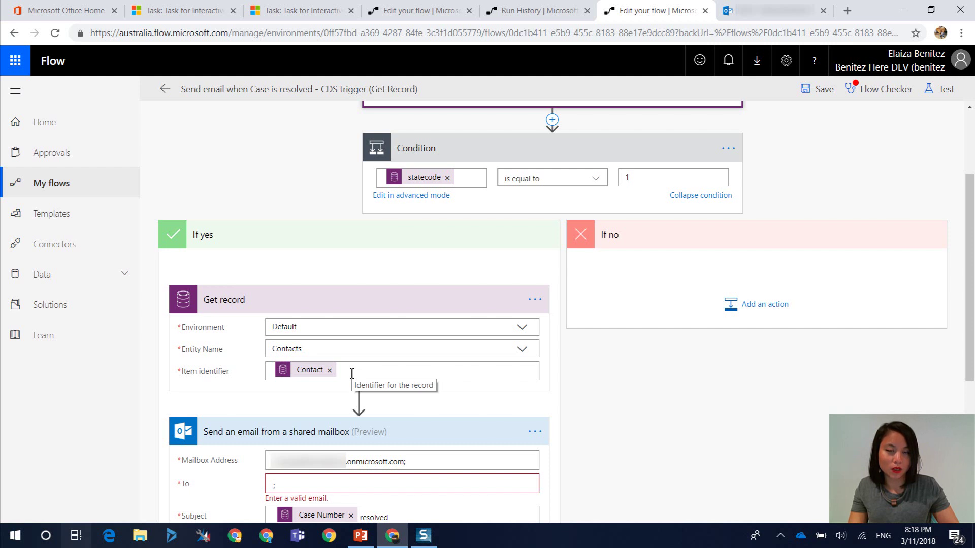
scroll(622, 411, "down", 4)
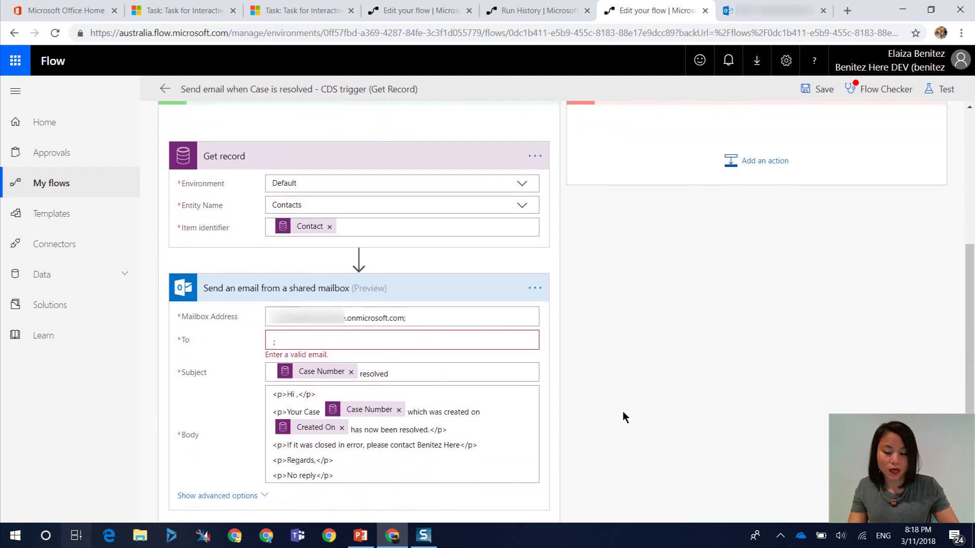
left_click(275, 298)
type(";")
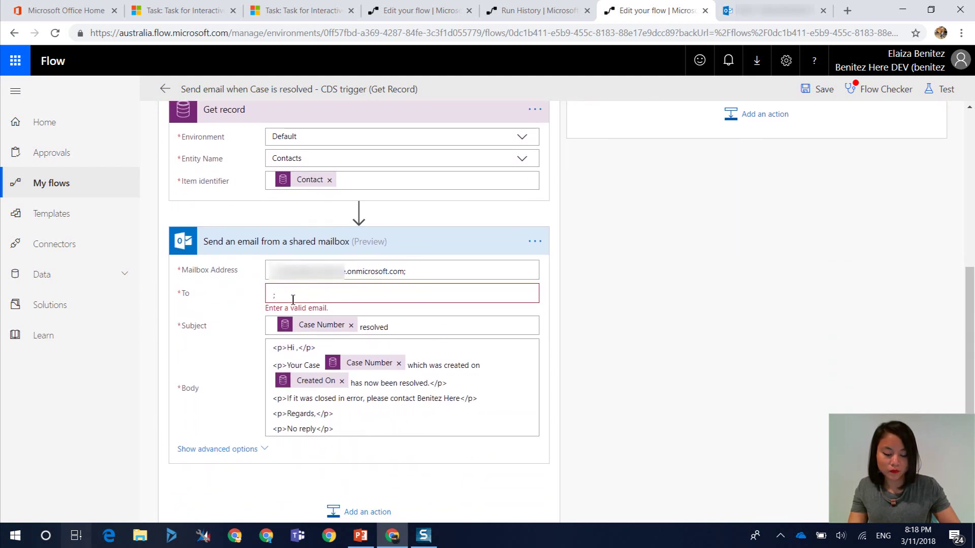
key("BackSpace")
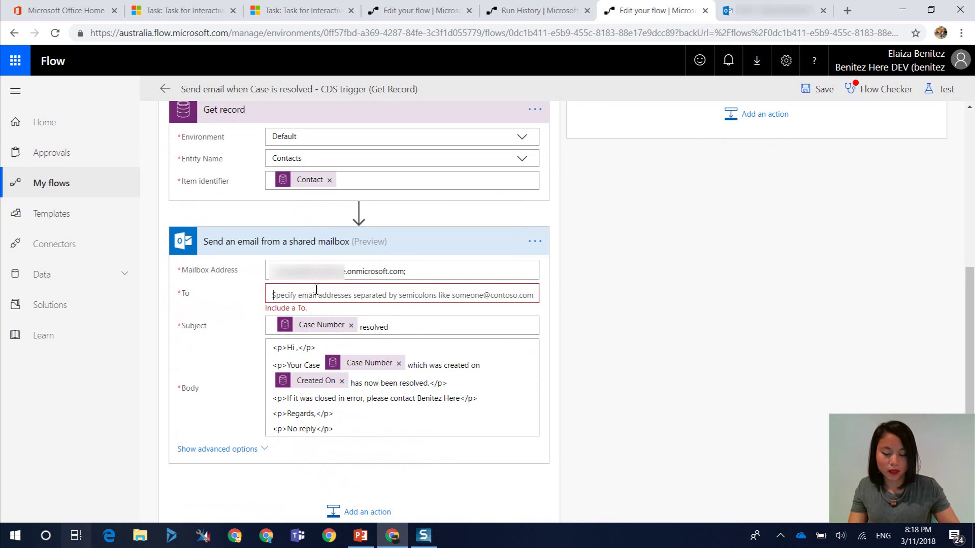
left_click(315, 293)
left_click(623, 259)
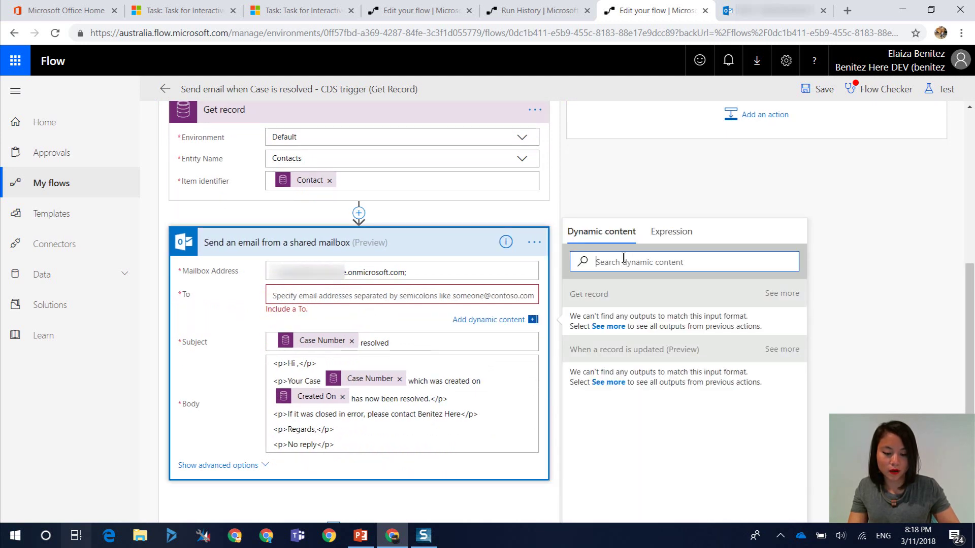
type("email")
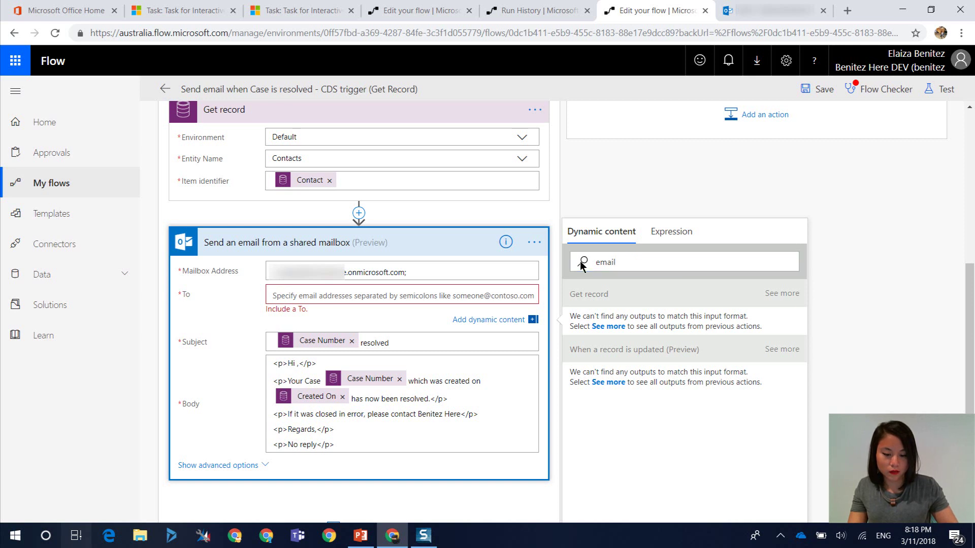
left_click(517, 295)
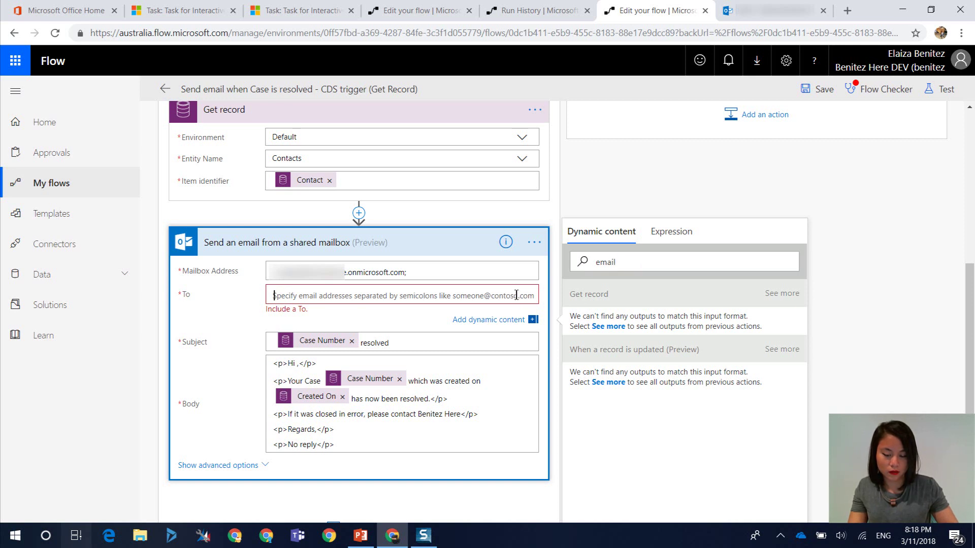
left_click(615, 327)
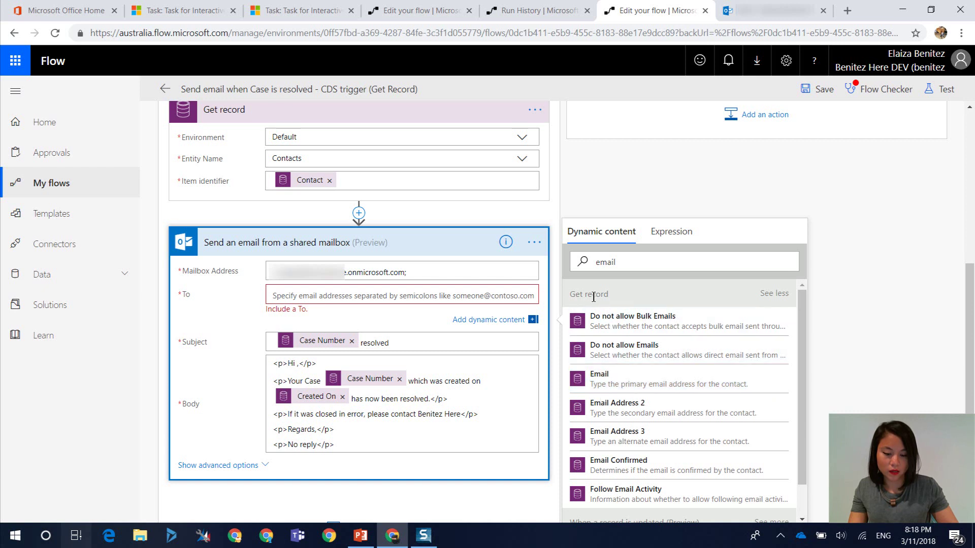
left_click(627, 380)
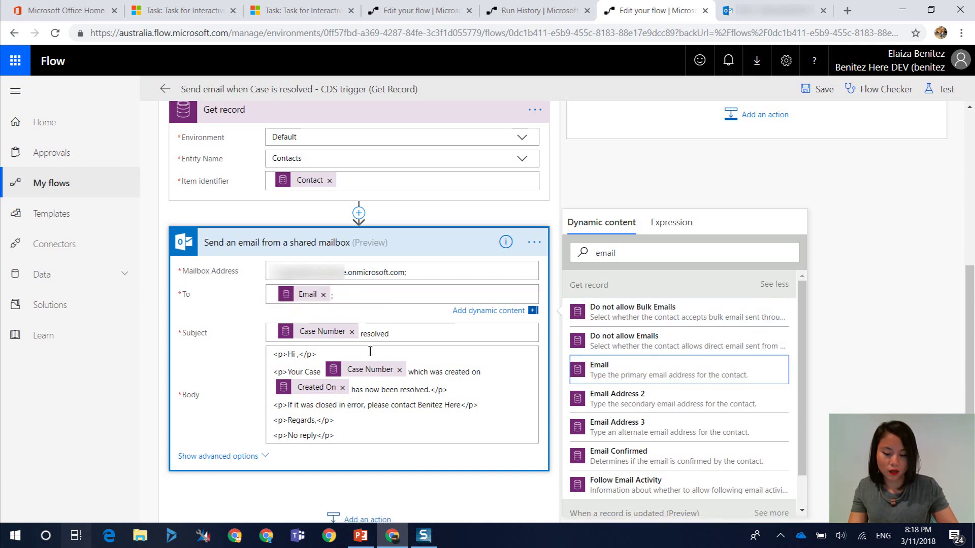
- Insert the contact's First Name after 'Hi' in the email body
left_click(297, 354)
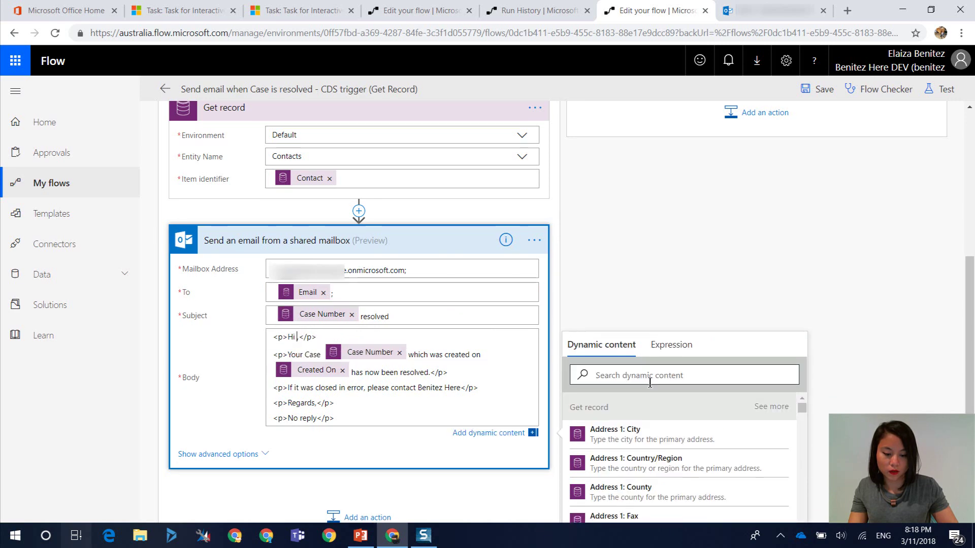
scroll(650, 382, "down", 3)
left_click(666, 250)
type("fir")
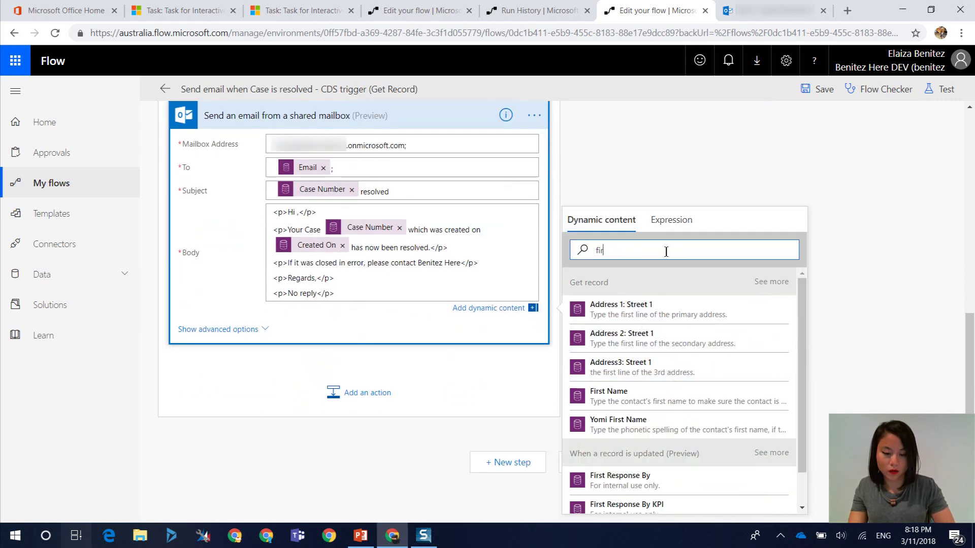
type("st name")
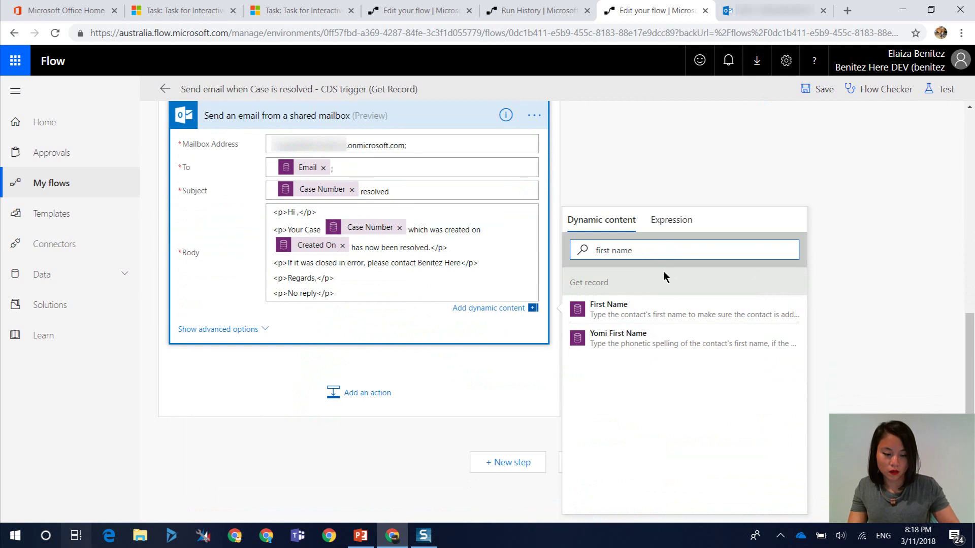
left_click(638, 212)
left_click(608, 307)
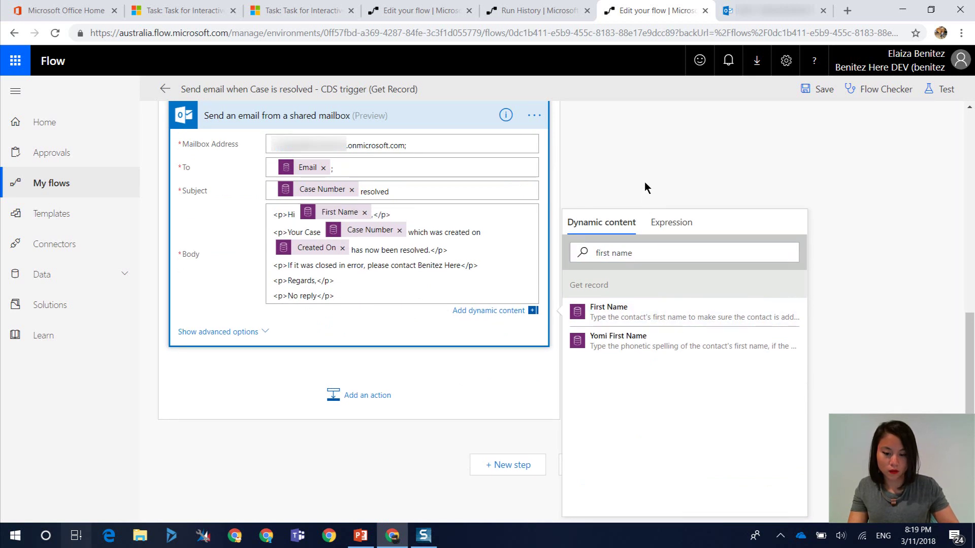
left_click(644, 182)
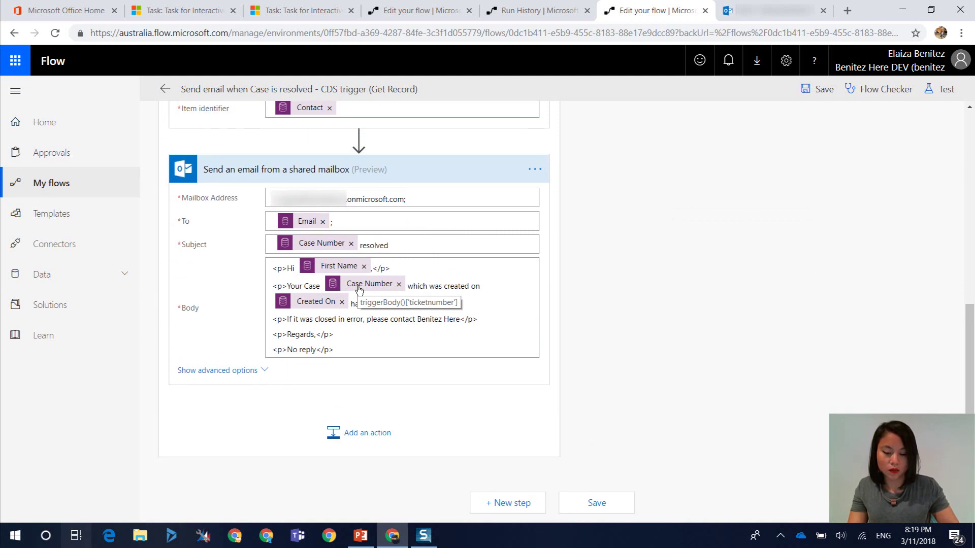
- Save the updated flow and return to the related case in Dynamics 365
scroll(804, 339, "up", 8)
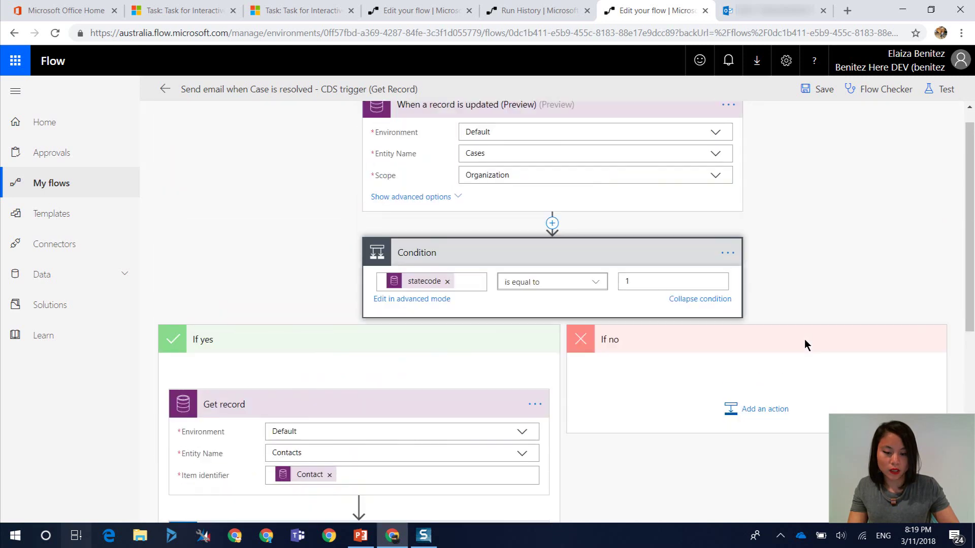
left_click(820, 100)
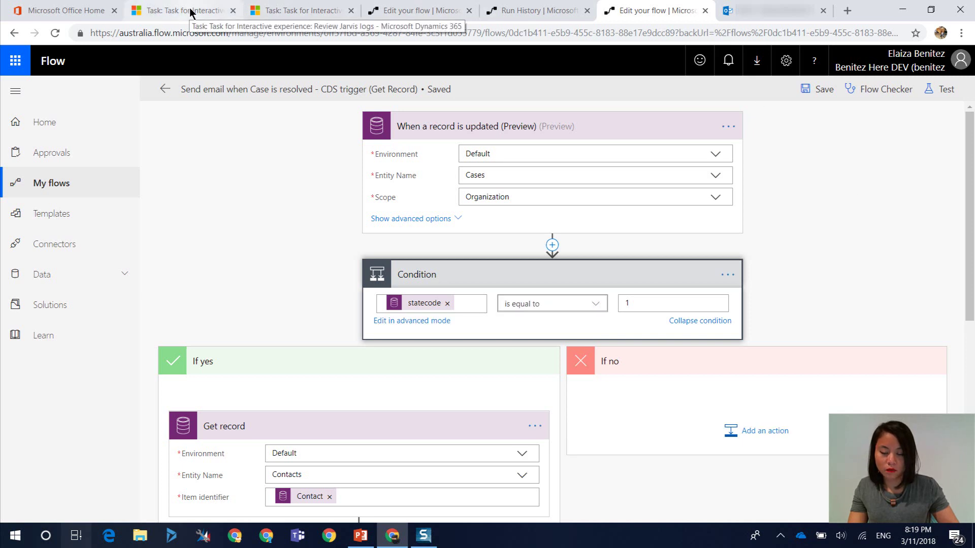
left_click(300, 12)
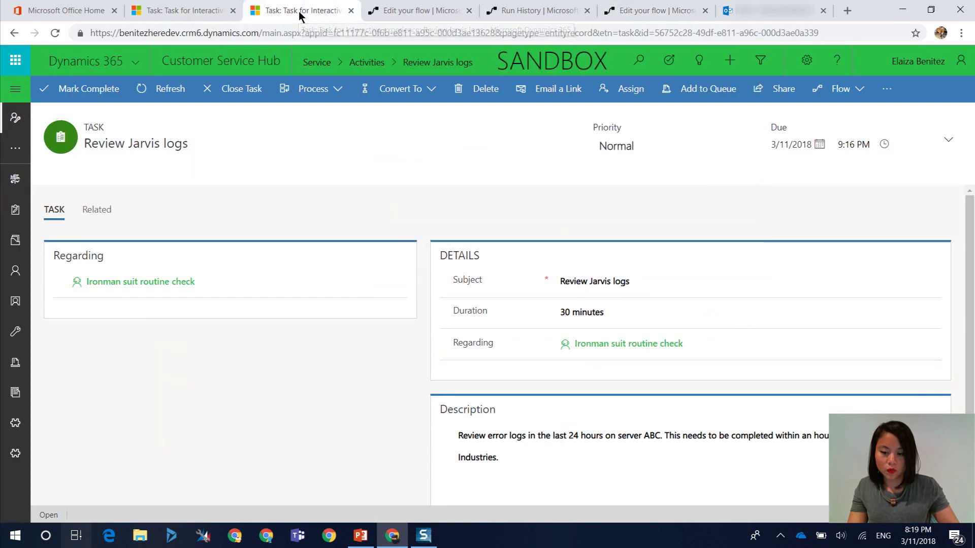
left_click(14, 32)
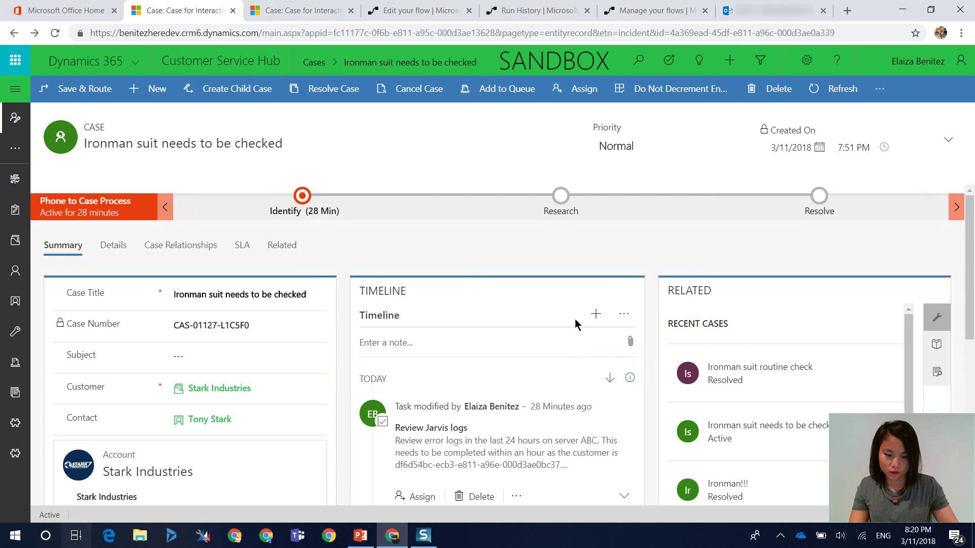
- Resolve the case as 'Routine check completed', 30 minutes billable, remarks 'Passed with flying colours'
left_click(537, 208)
type("Routine check completed")
key("Tab")
left_click(544, 258)
left_click(541, 317)
left_click(544, 289)
type("Thi")
key("BackSpace")
key("BackSpace")
key("BackSpace")
type("Passed with flying colours")
left_click(522, 422)
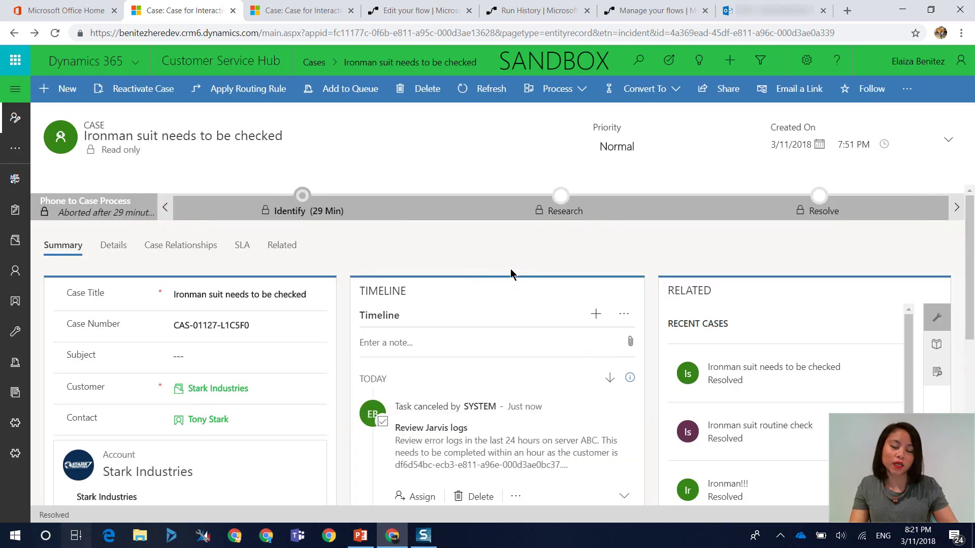
- Reload the flow's details and open the newest run from Run History
left_click(659, 13)
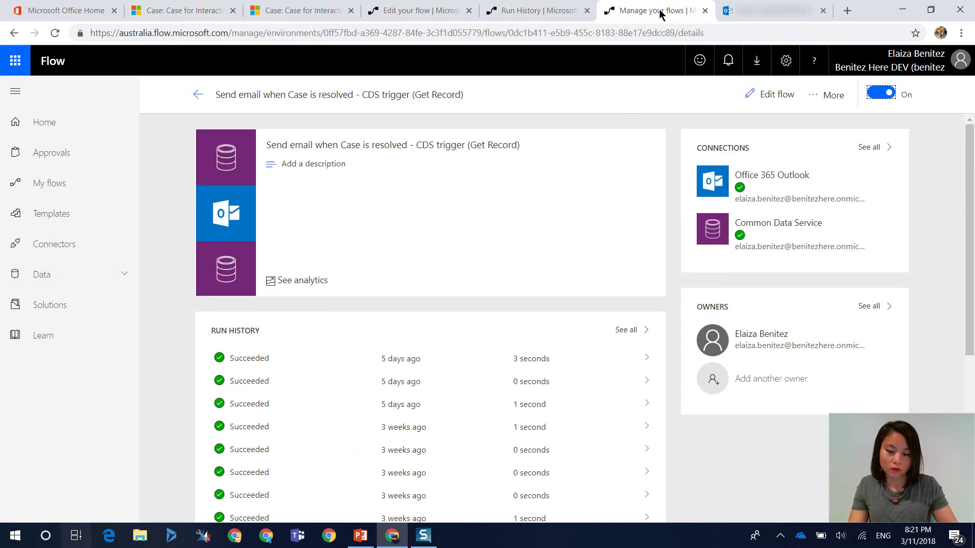
left_click(56, 34)
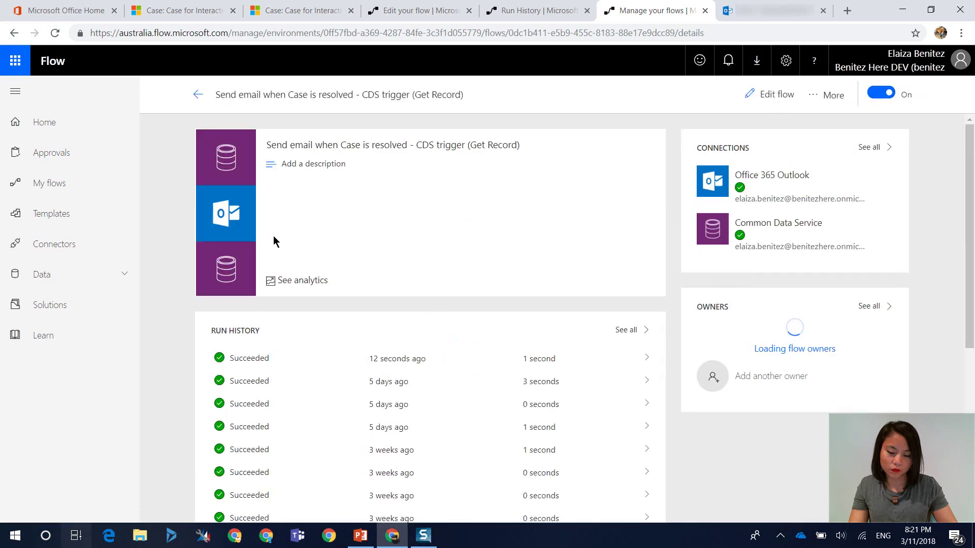
left_click(245, 360)
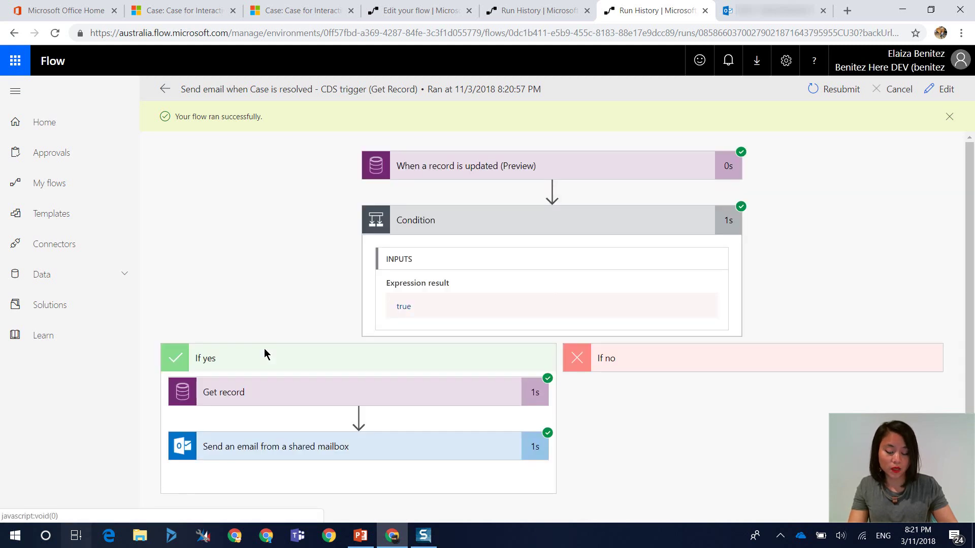
- Expand the Send an email from a shared mailbox step to check subject CAS-01127-L1C5F0 resolved
scroll(264, 395, "down", 1)
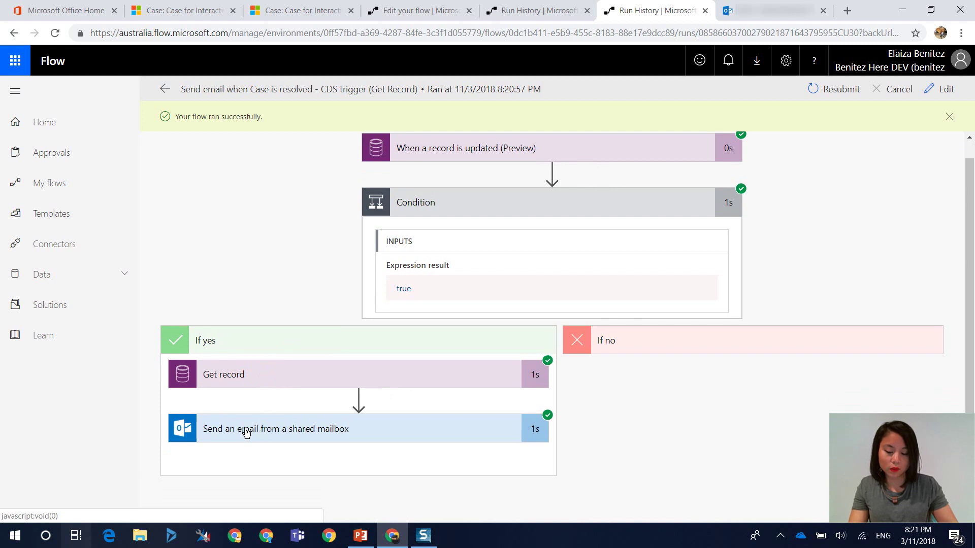
left_click(284, 431)
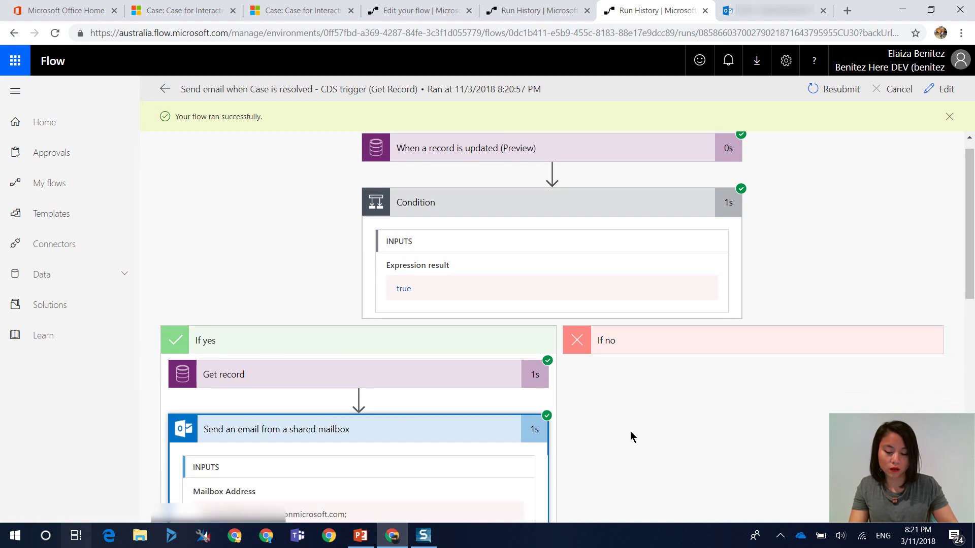
scroll(630, 434, "down", 3)
scroll(629, 431, "down", 3)
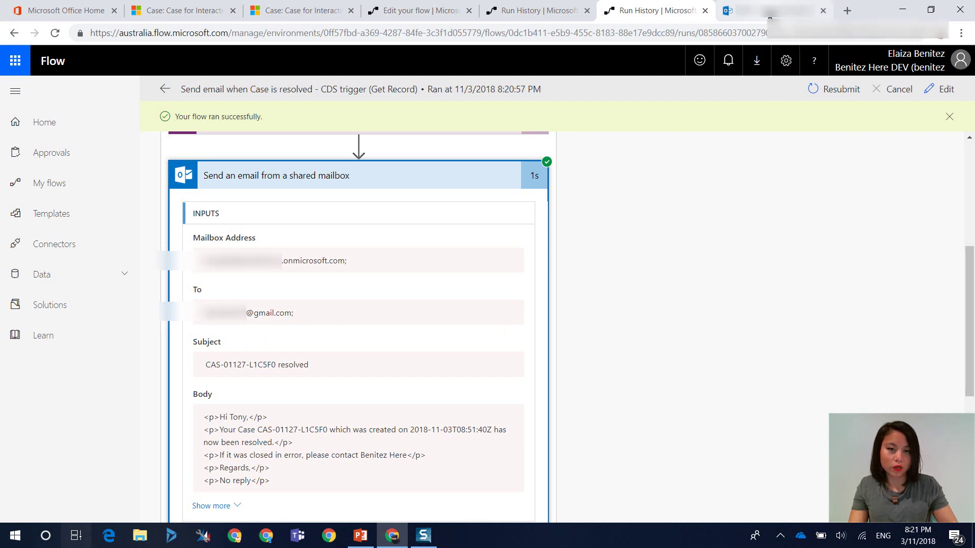
left_click(770, 14)
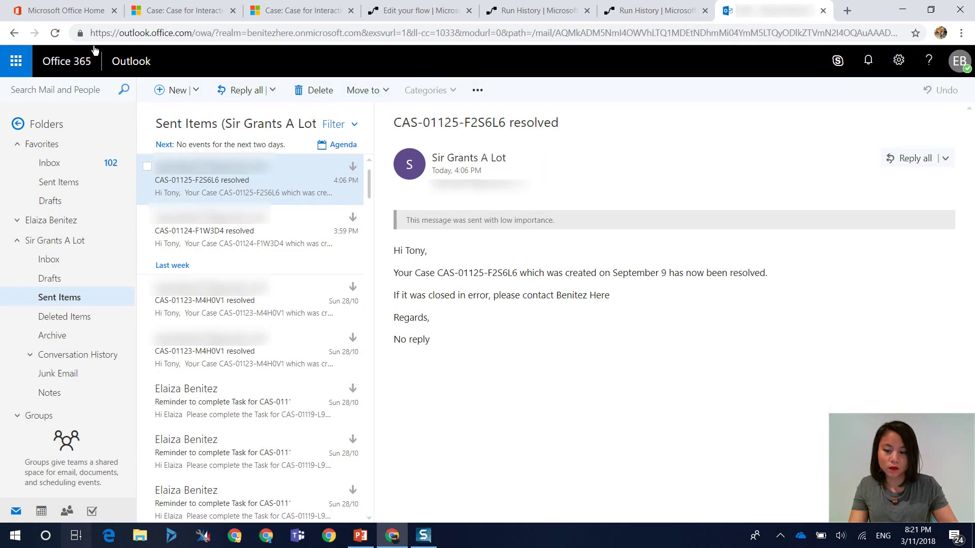
- Reload Outlook and open the new 'CAS-01127-L1C5F0 resolved' email in the shared mailbox's Sent Items
left_click(55, 33)
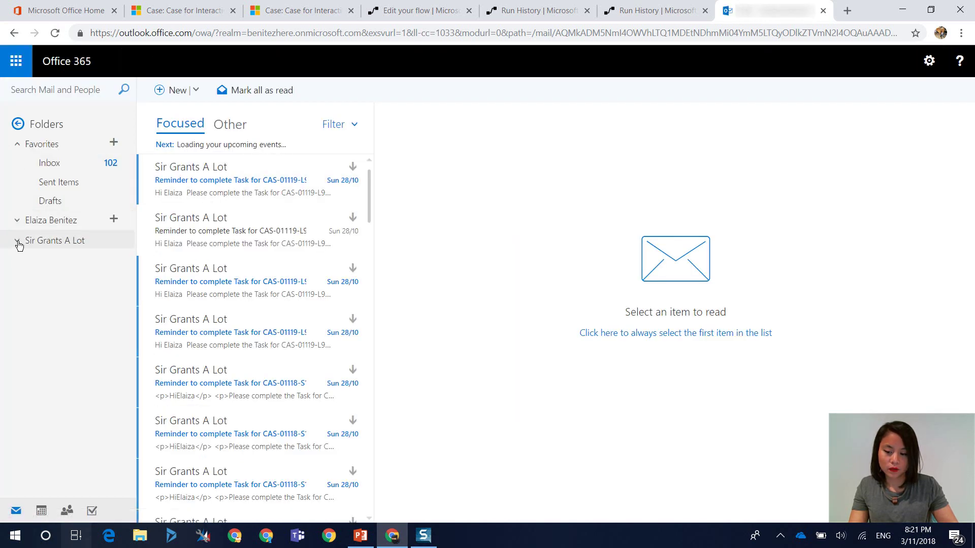
left_click(18, 242)
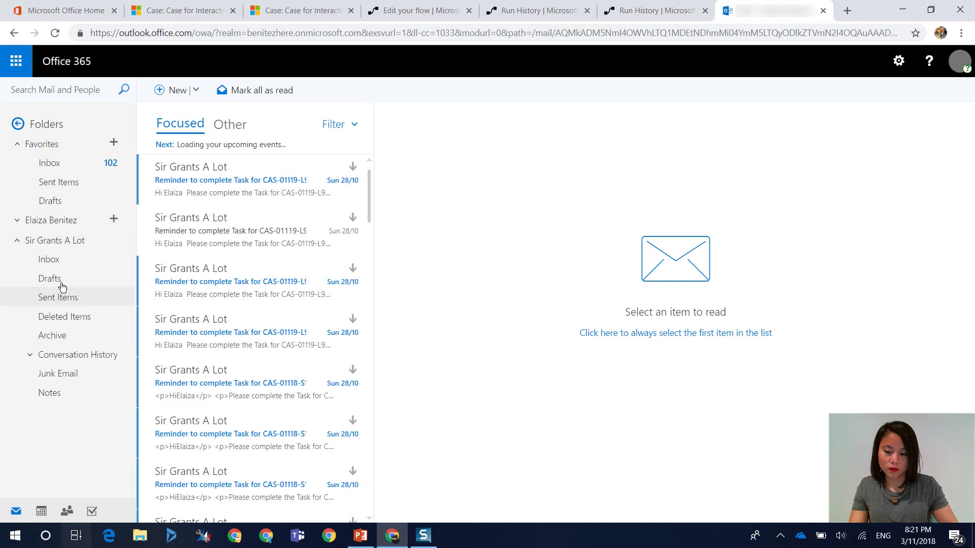
left_click(71, 297)
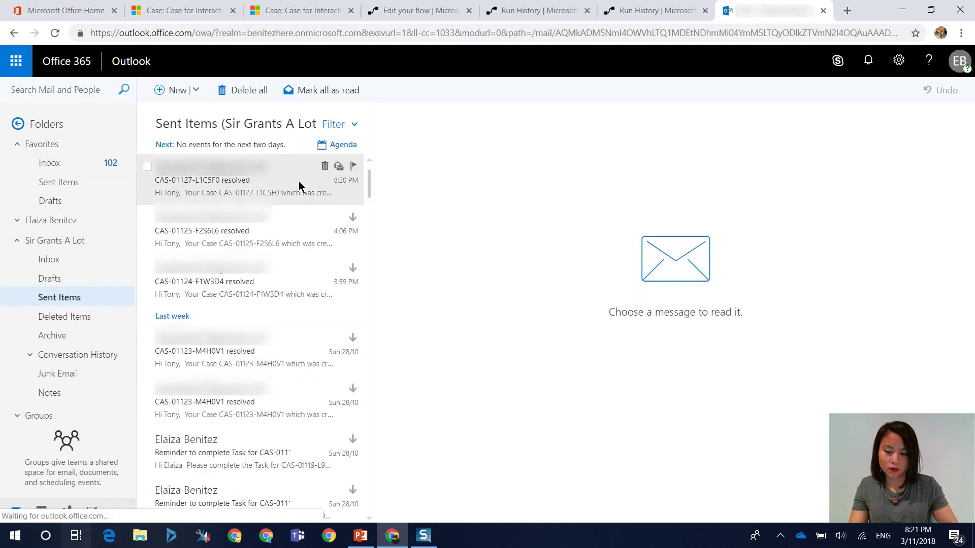
left_click(298, 186)
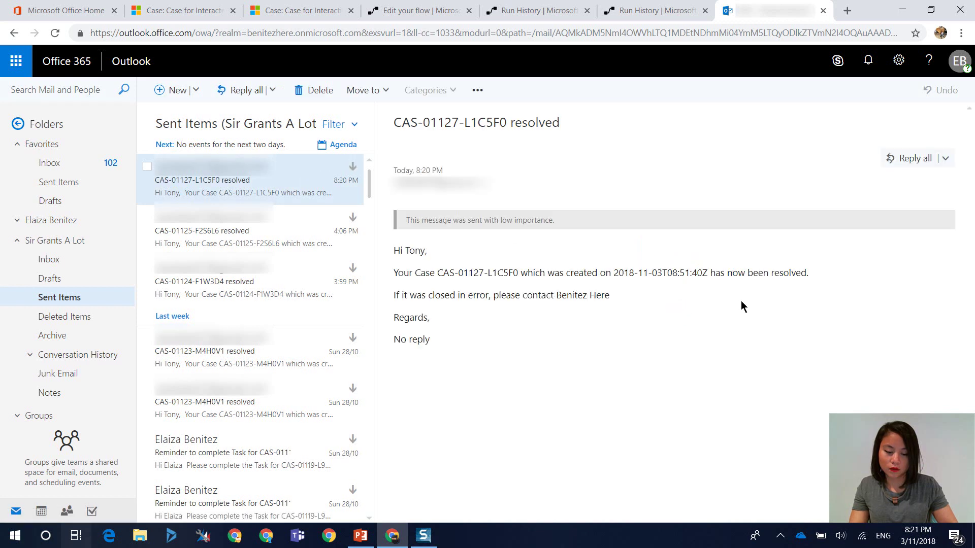